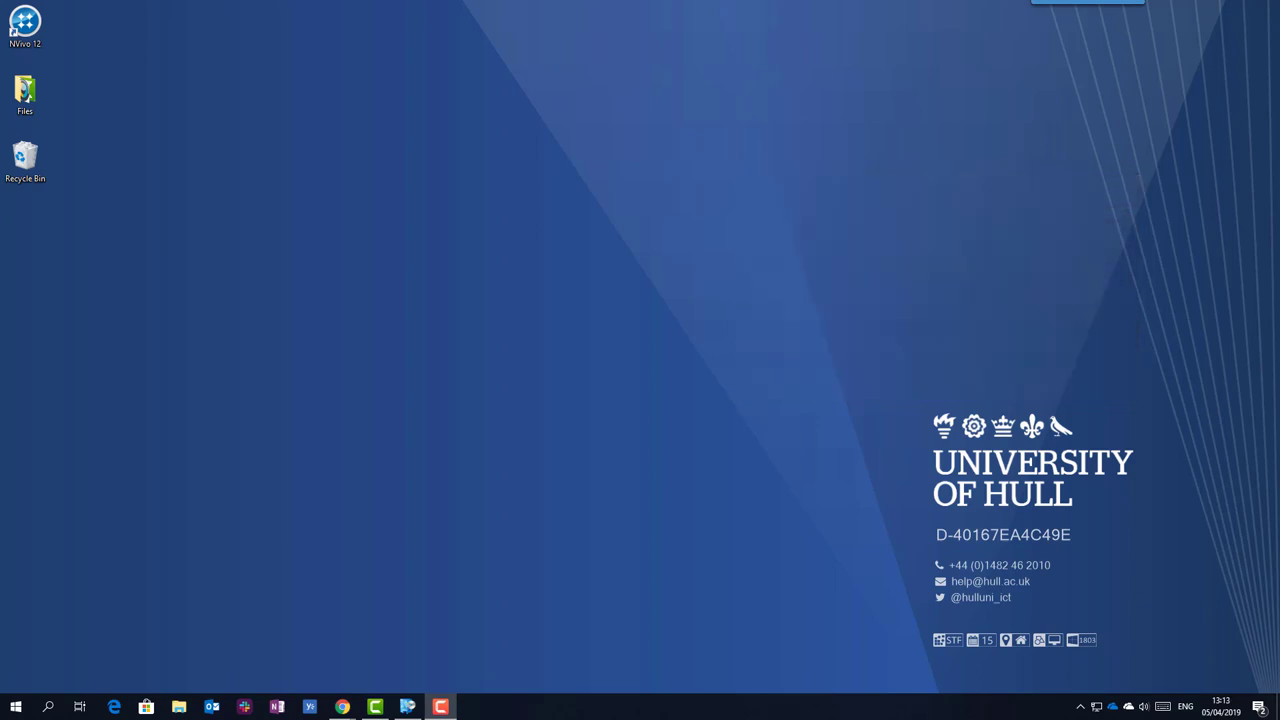
Open the University of Hull SharePoint home page in Chrome and search it for 'Nvivo'.
left_click(342, 707)
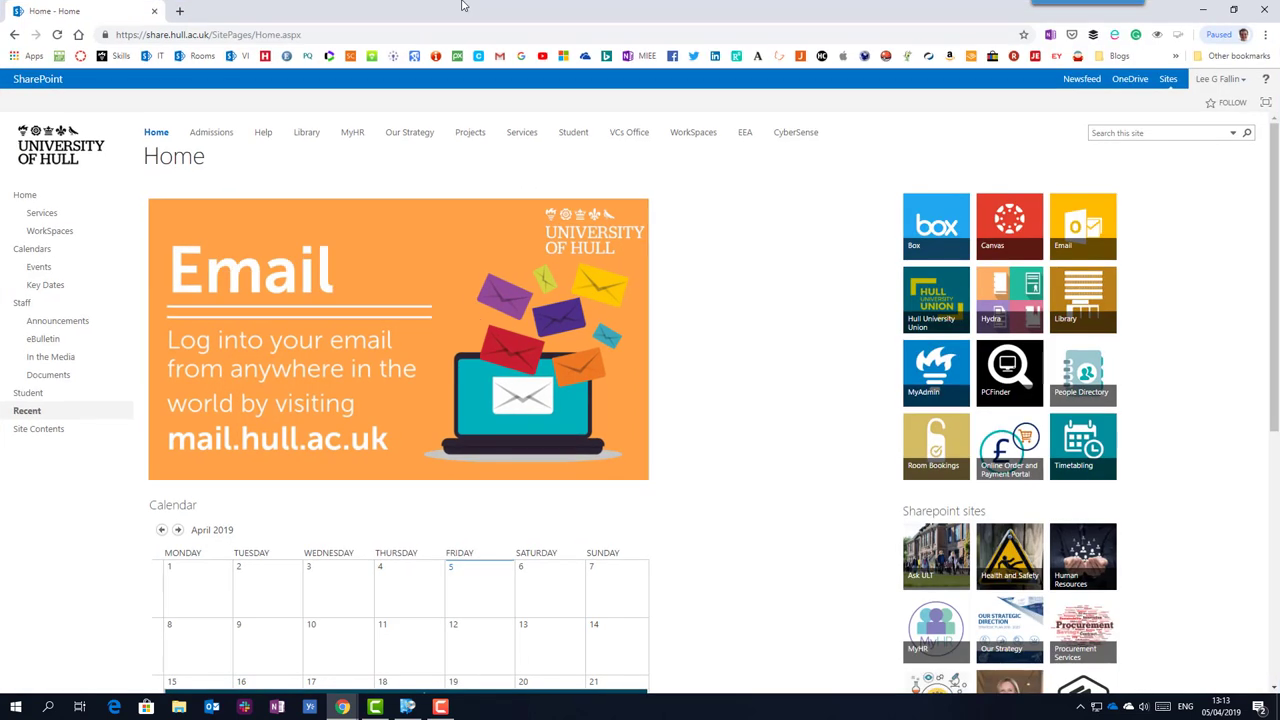
scroll(788, 290, "down", 3)
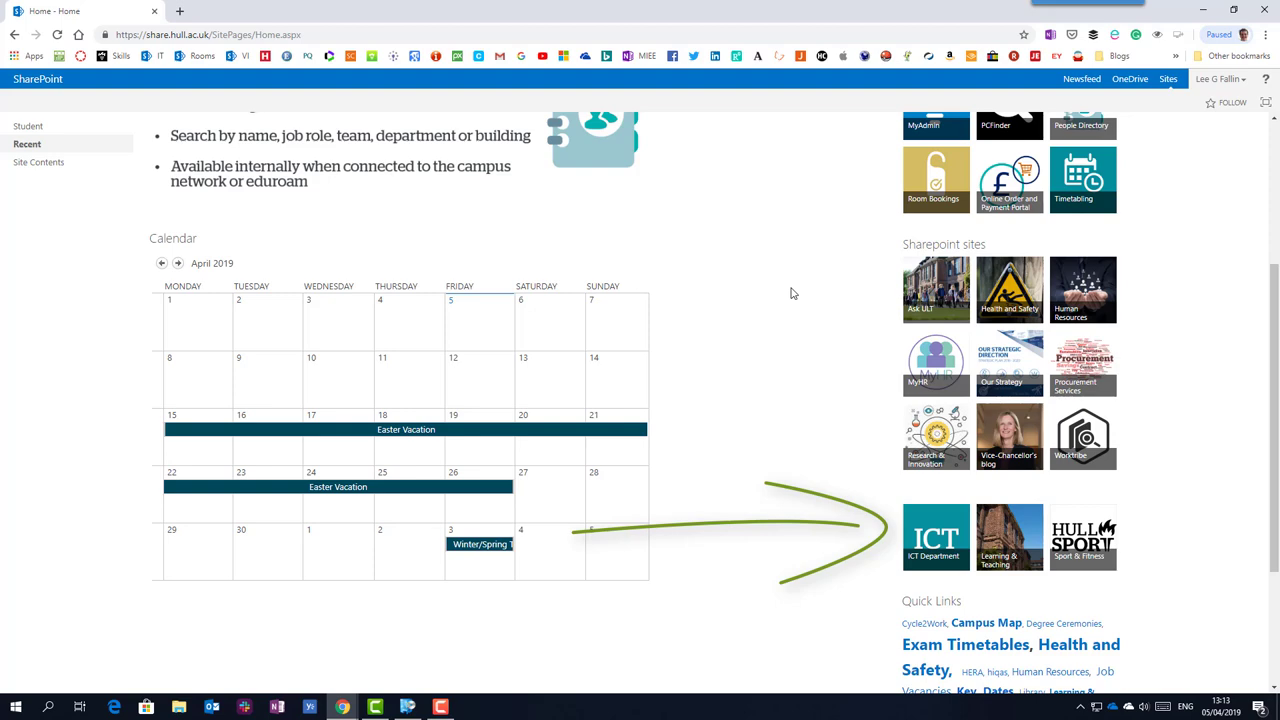
scroll(790, 293, "up", 3)
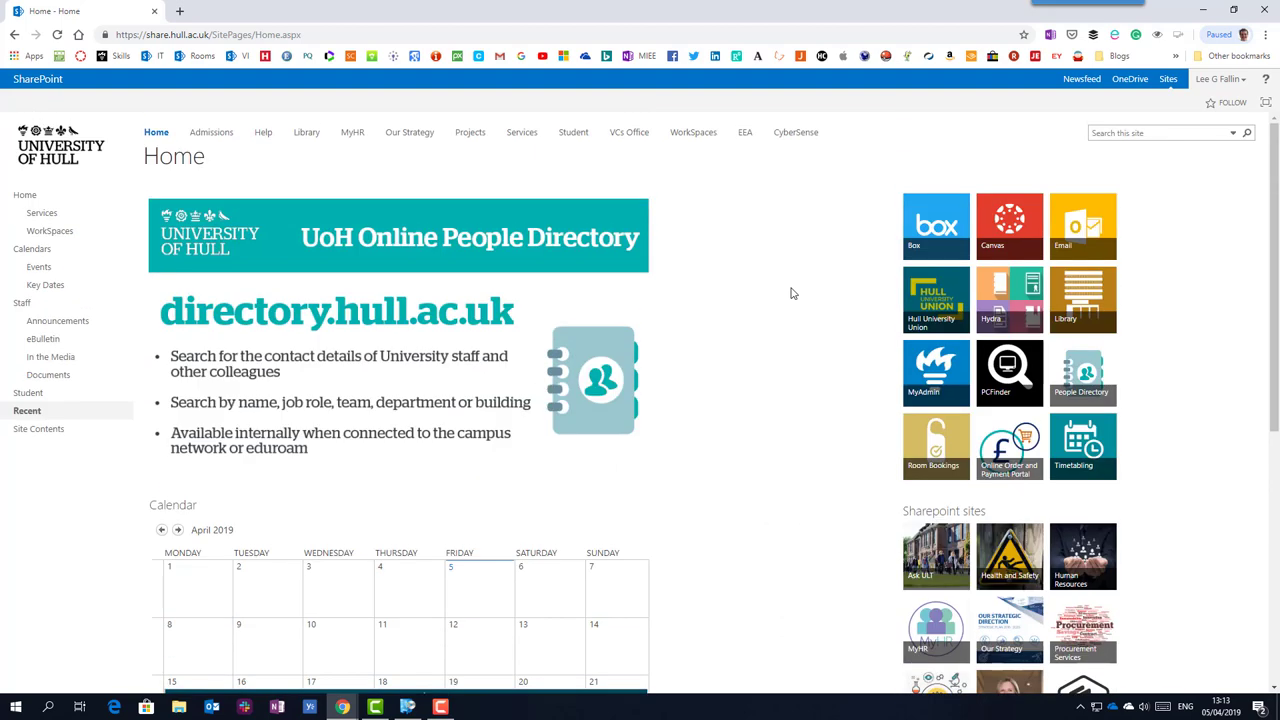
left_click(1139, 131)
type("Nvivo")
key("Return")
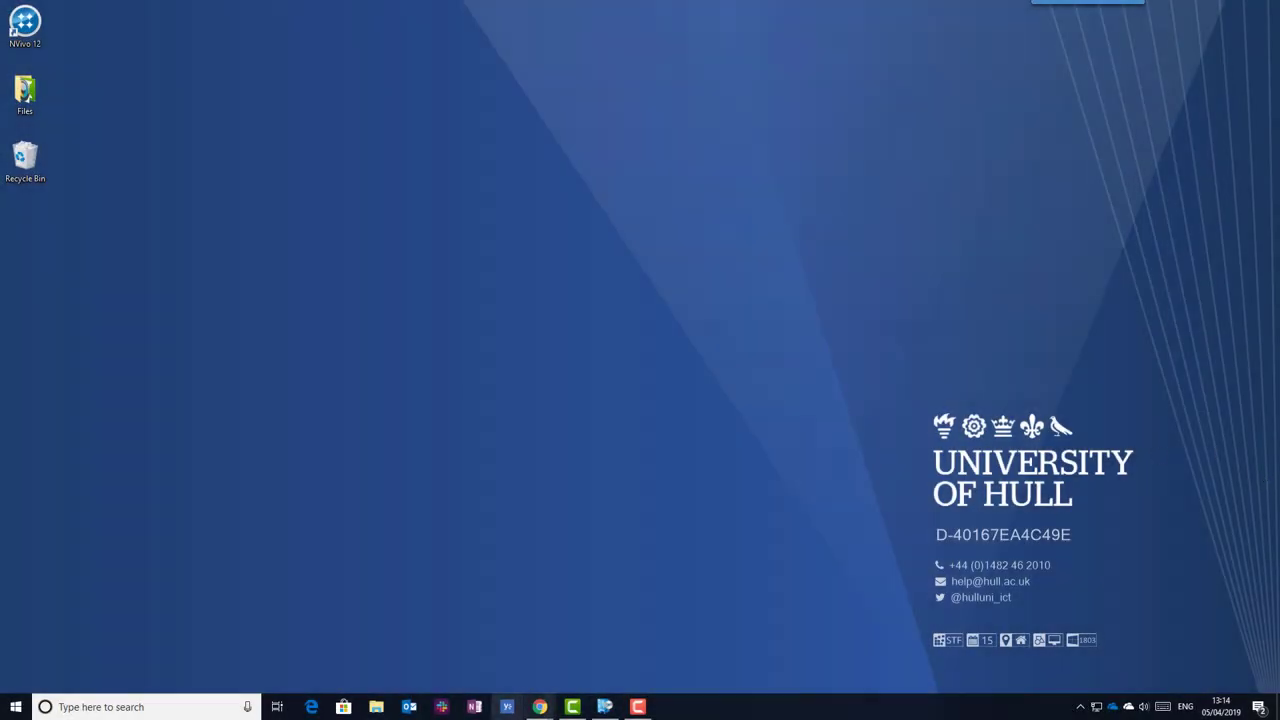
Find Software Center through Windows search and view the NVivo 12 application details.
left_click(152, 710)
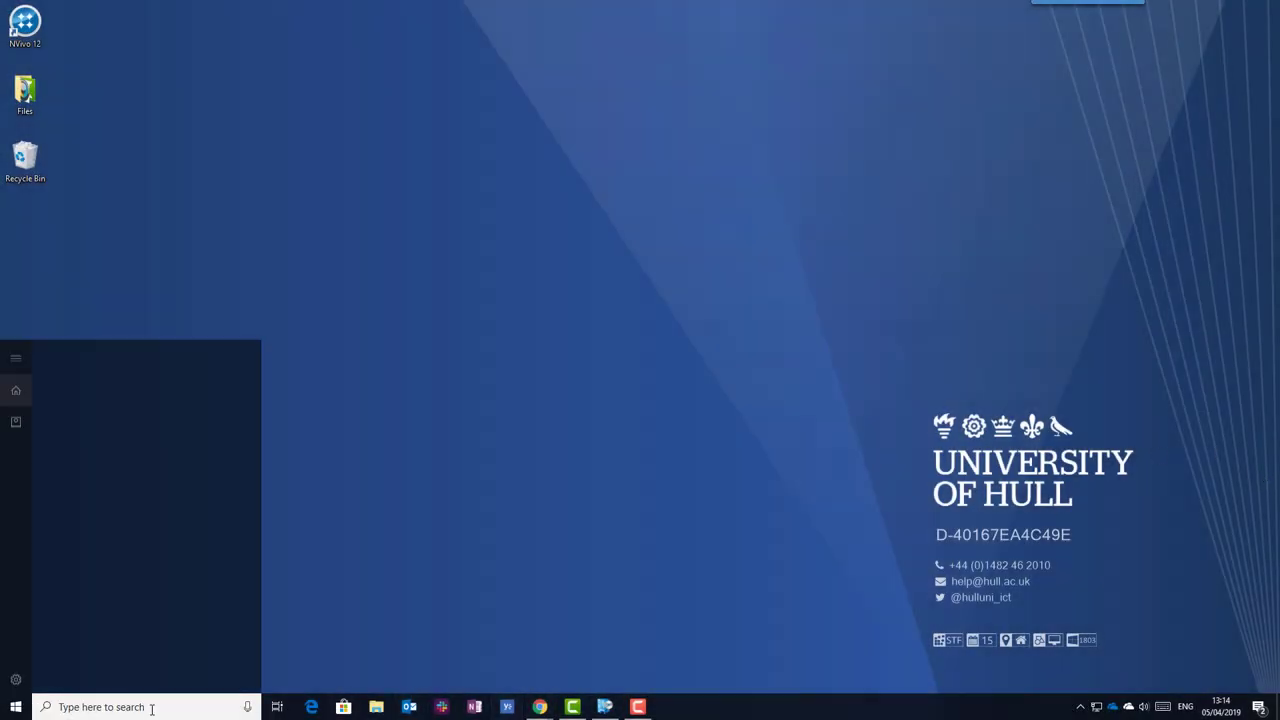
type("software")
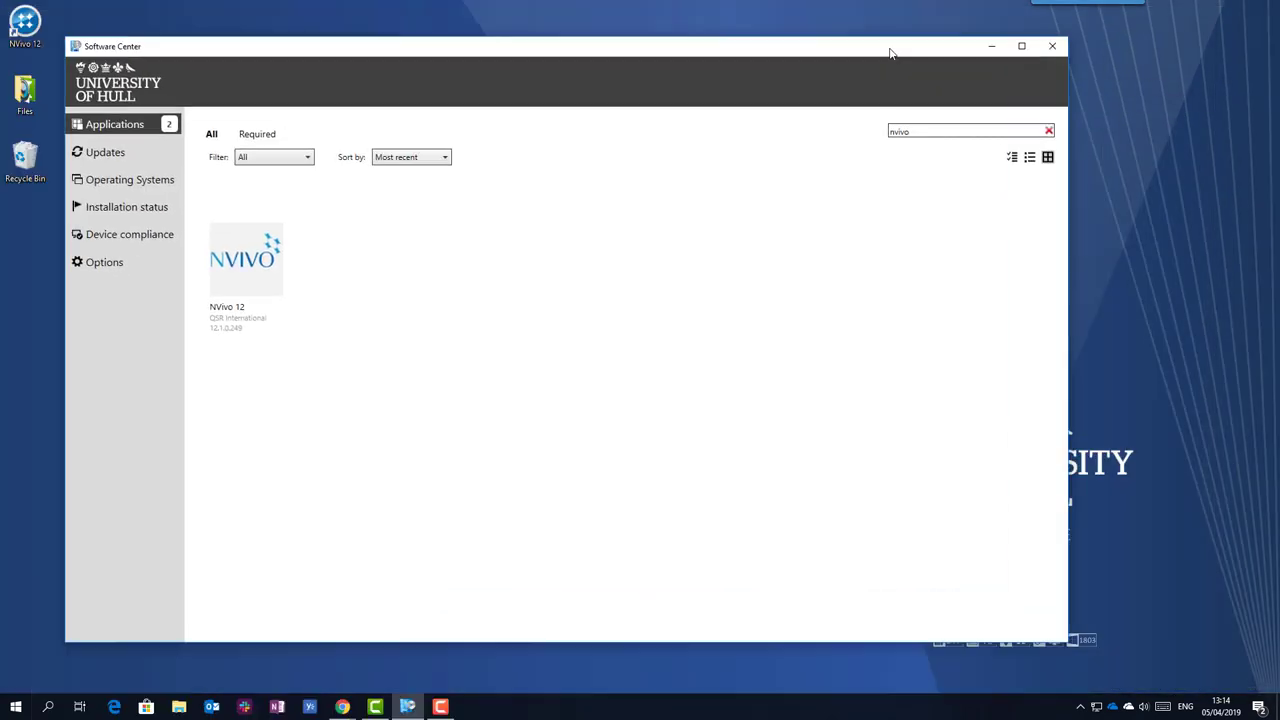
left_click(279, 250)
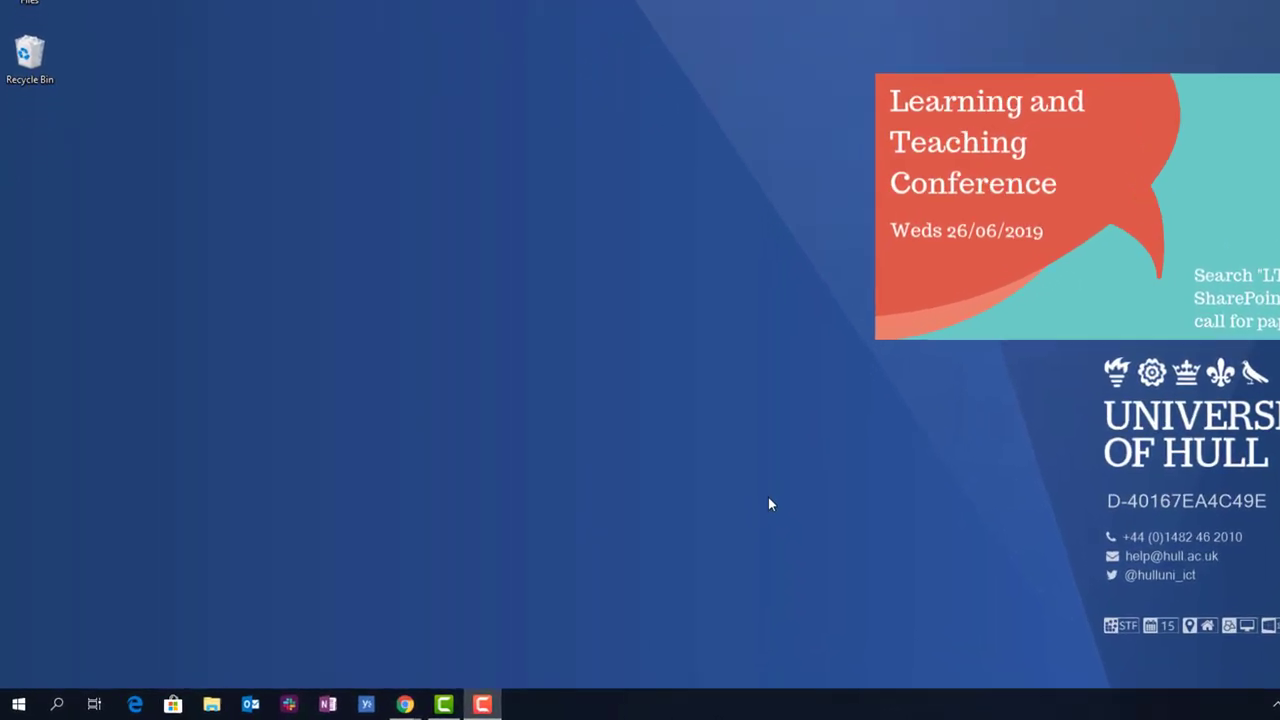
Launch NVivo 12 from the Windows search results for 'Nvivo'.
left_click(68, 700)
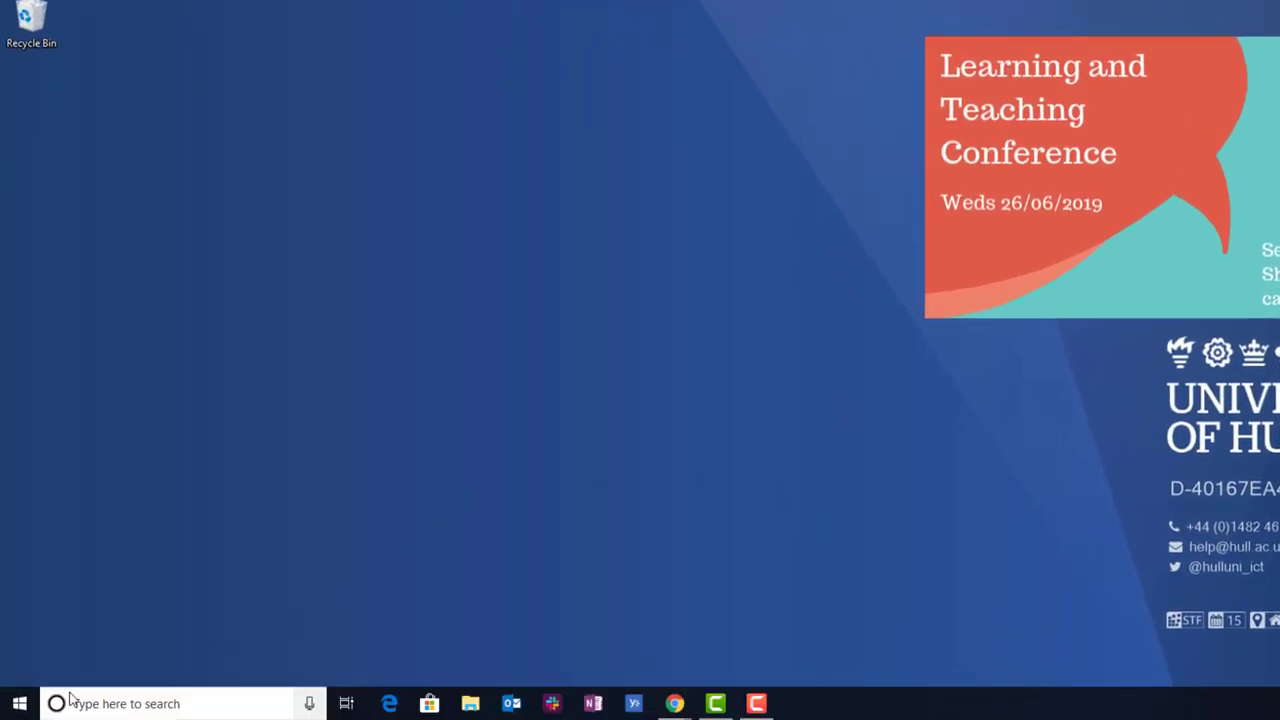
type("Nvivo")
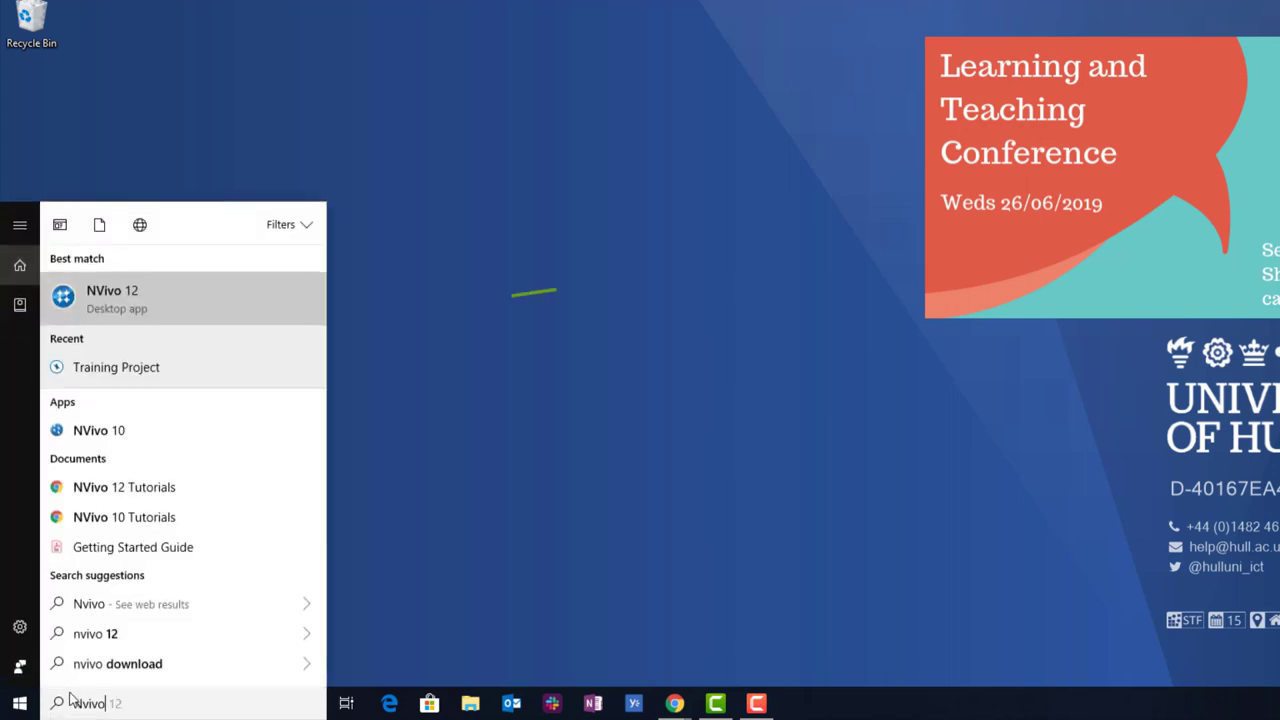
left_click(171, 302)
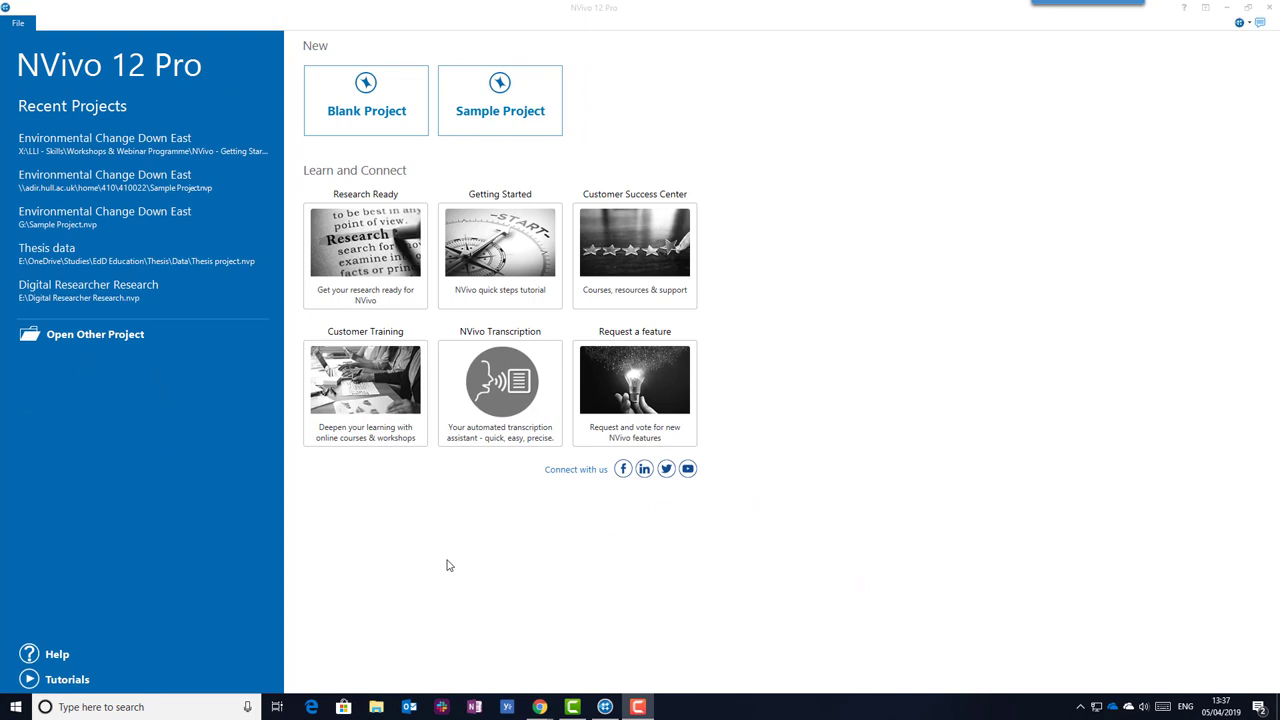
Choose Open Other Project on the NVivo start screen.
left_click(118, 341)
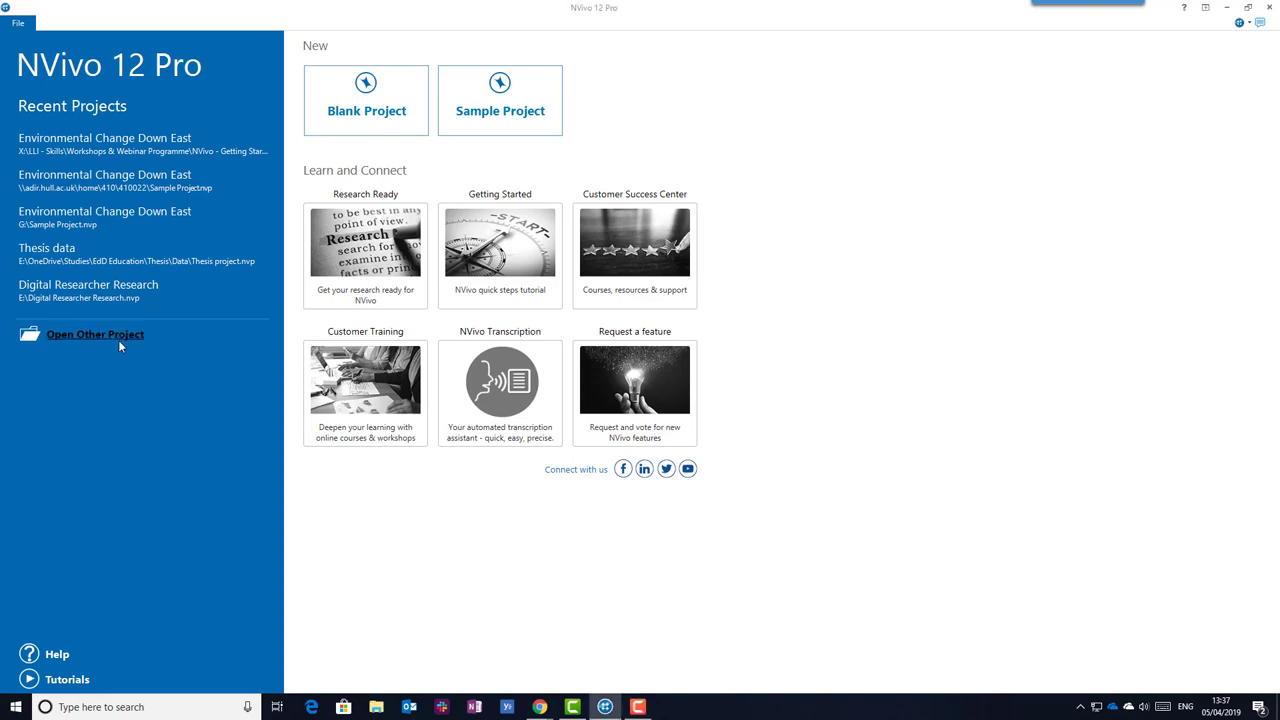
Open Training Project from the NVivo - Getting Started folder and select Charles under Interviews.
type("X:\\LLI - Skills\\Workshops & Webinar Programme\\NVivo - Getting Started")
key("Return")
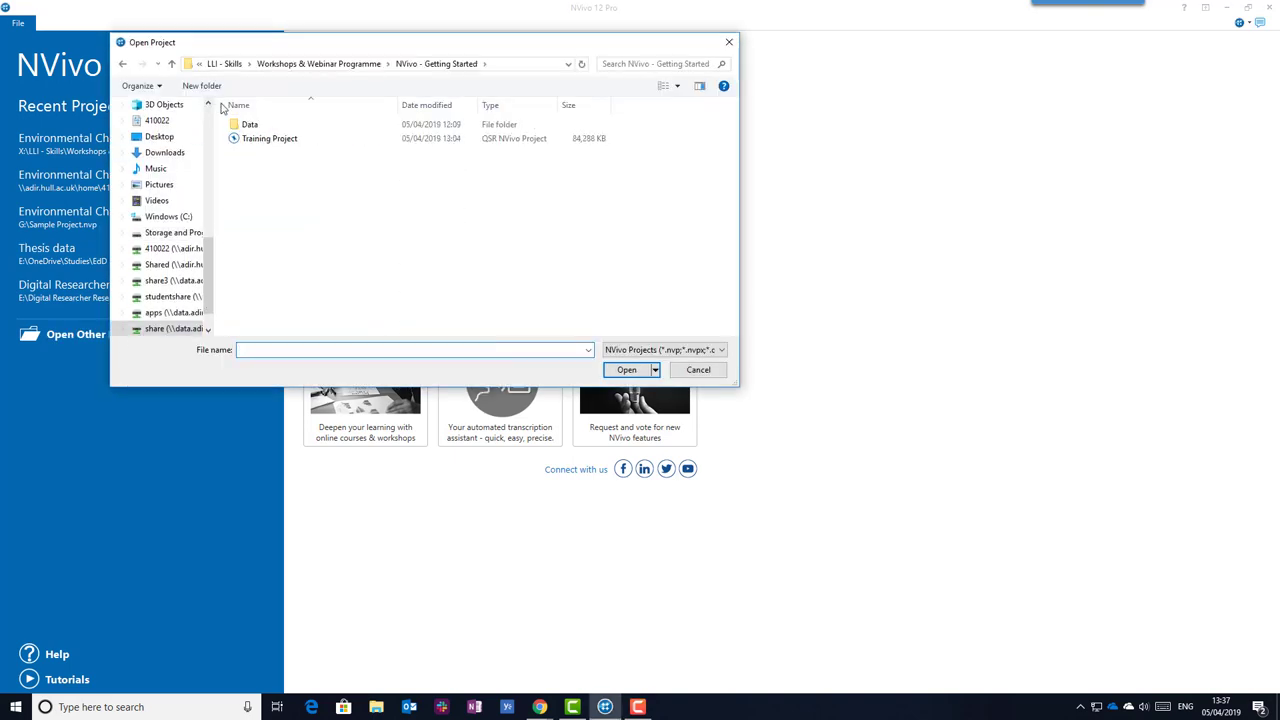
left_click(290, 139)
left_click(638, 370)
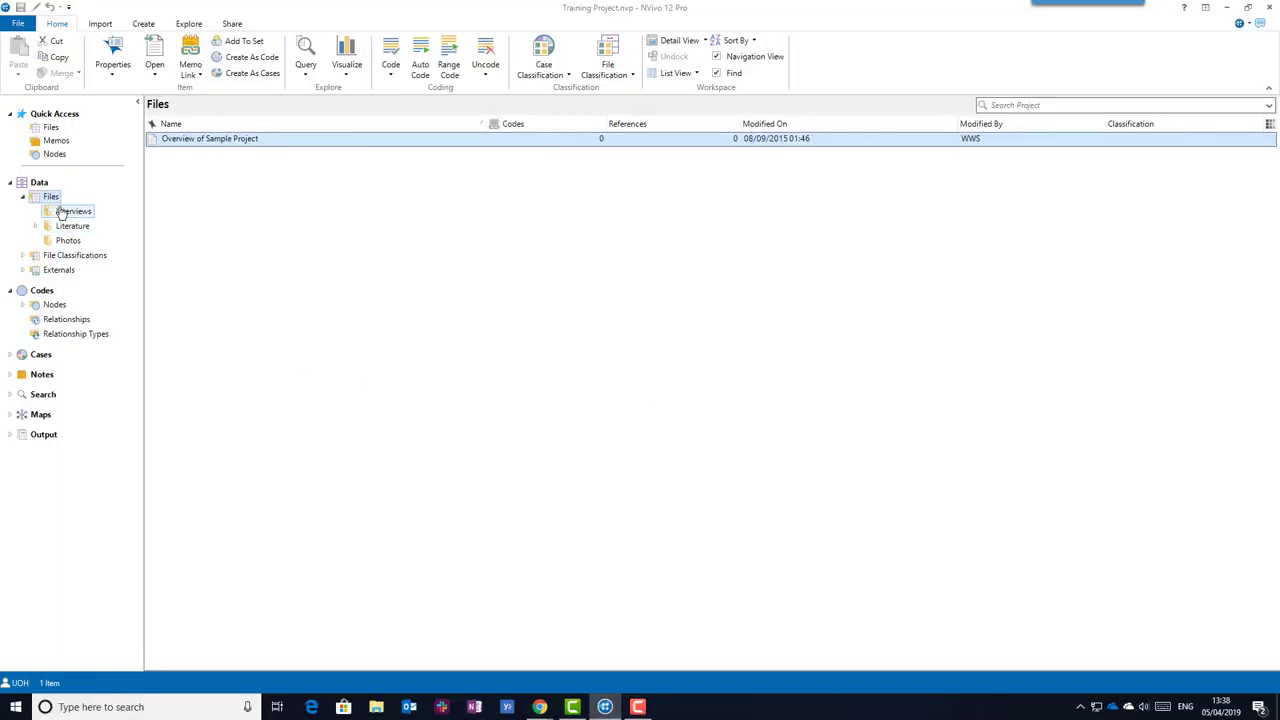
left_click(67, 212)
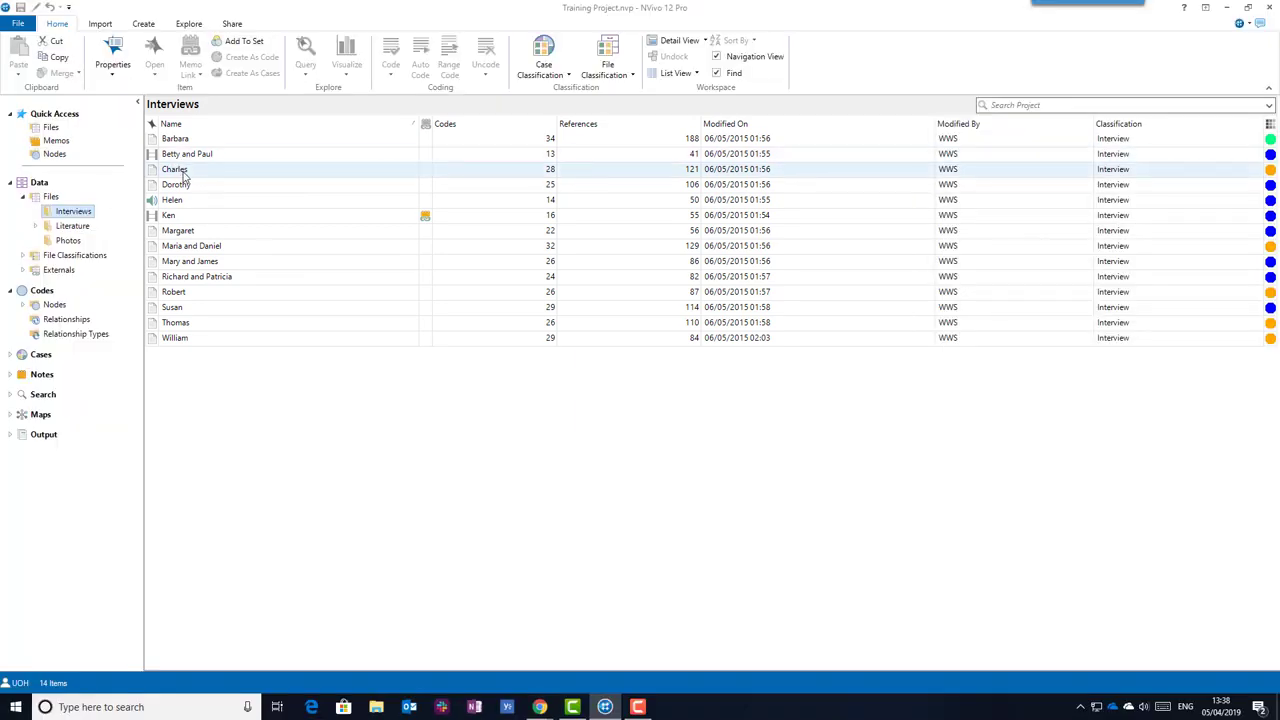
left_click(183, 175)
Open the Charles interview transcript, starting at 'Q.1. Connection to Down East'.
double_click(183, 175)
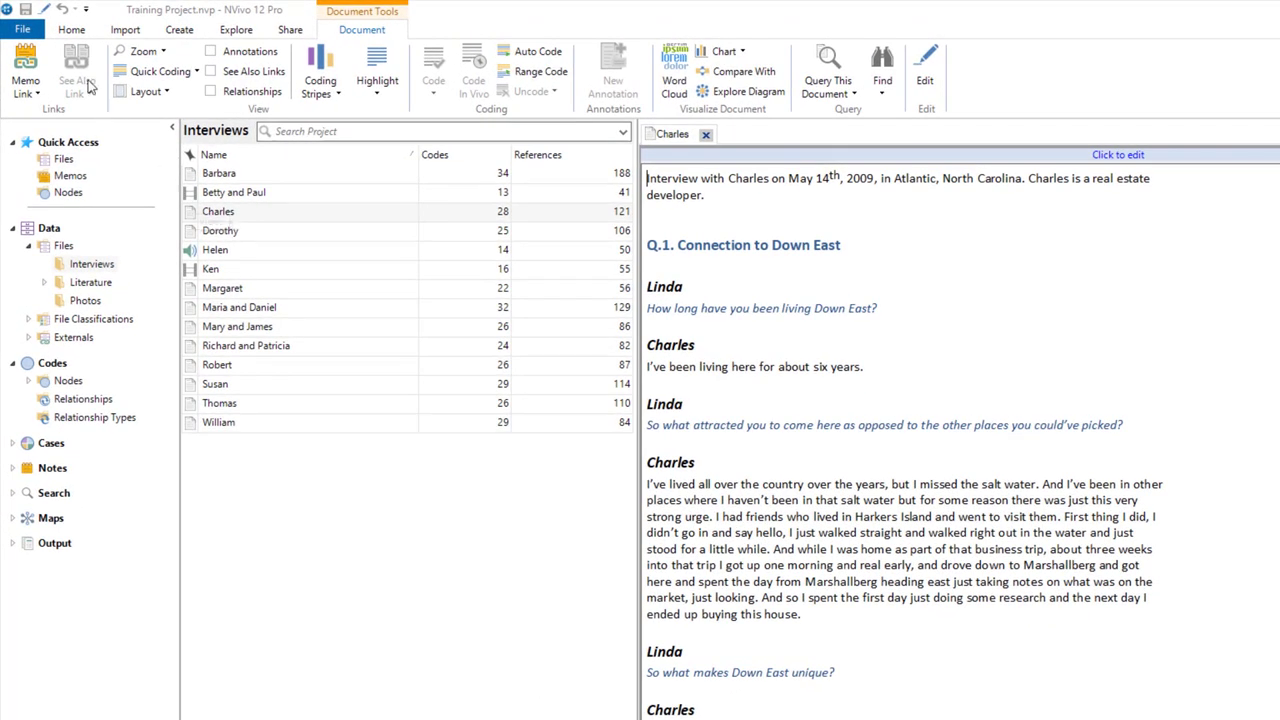
left_click(72, 31)
left_click(125, 30)
left_click(178, 31)
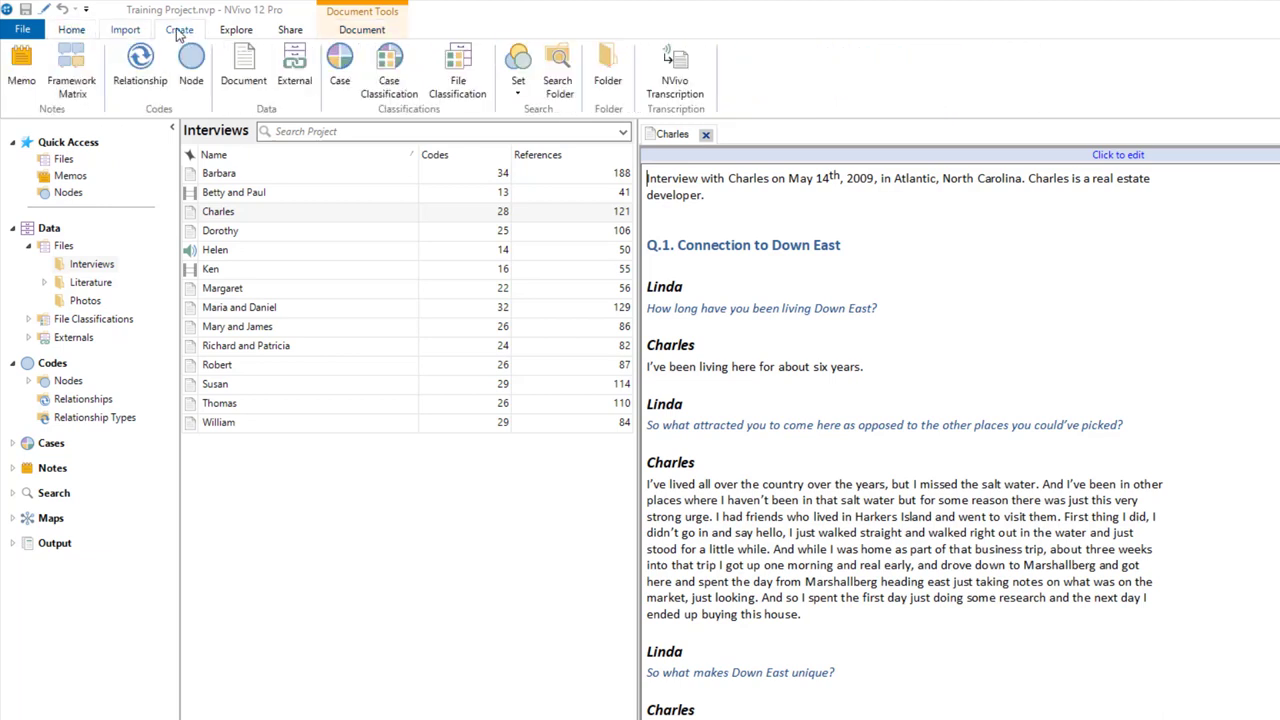
left_click(236, 30)
left_click(282, 31)
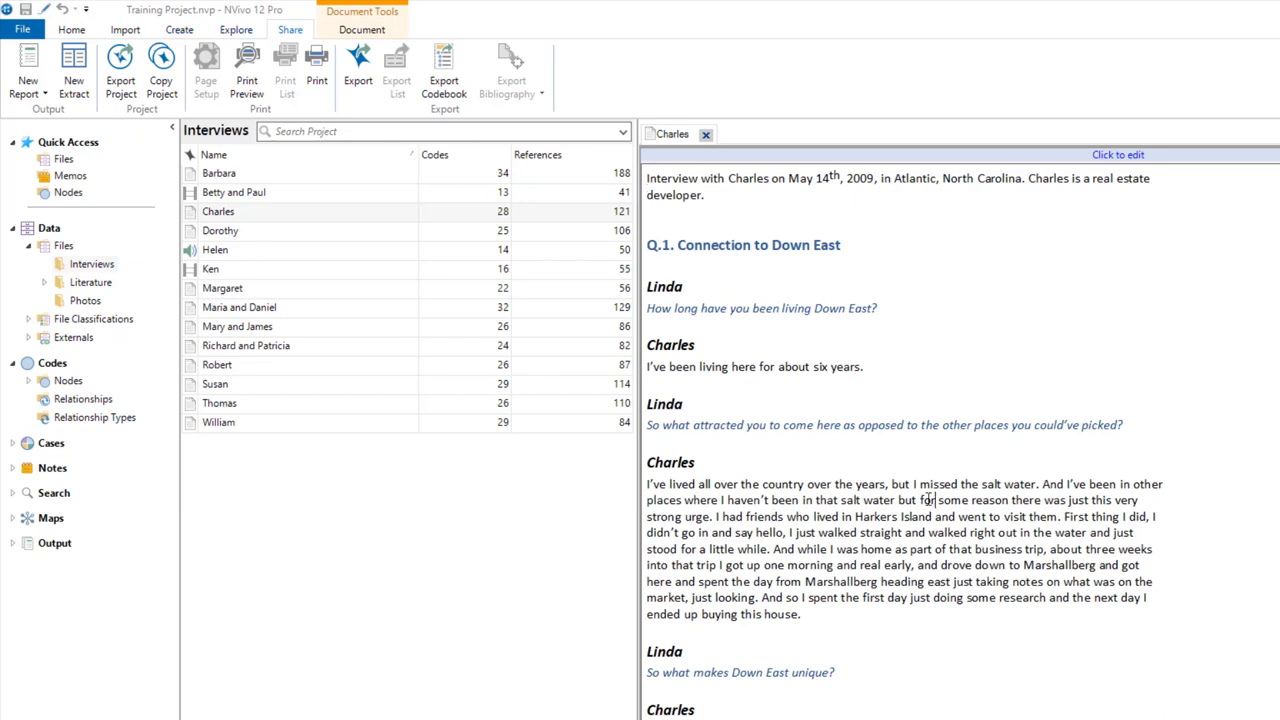
left_click(361, 29)
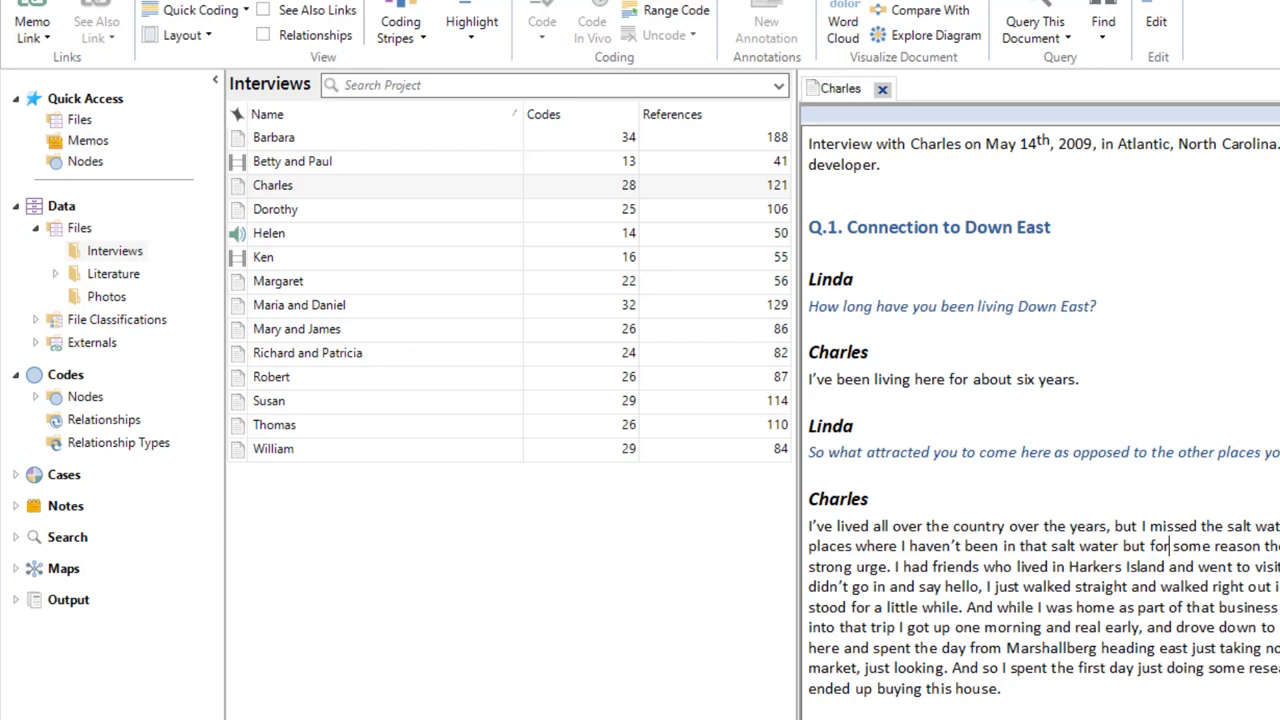
Look at File Classifications and the Reference attributes, then list the two Externals items.
left_click(78, 324)
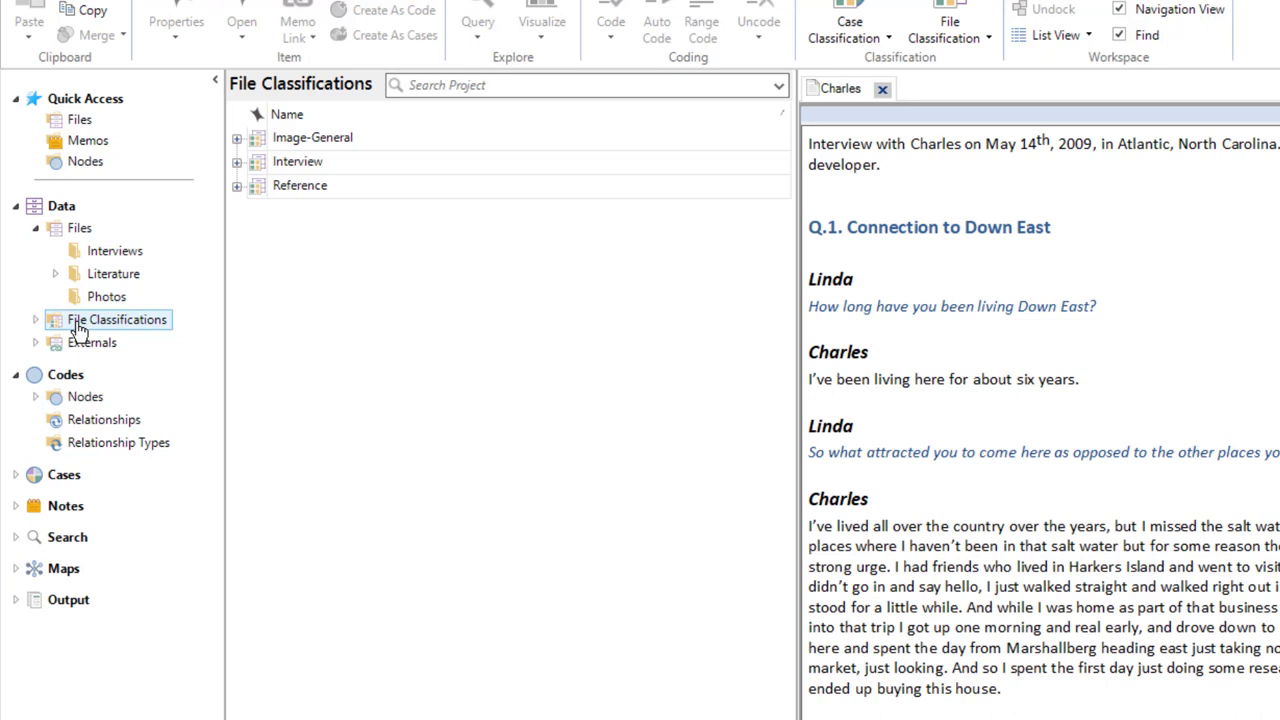
left_click(238, 189)
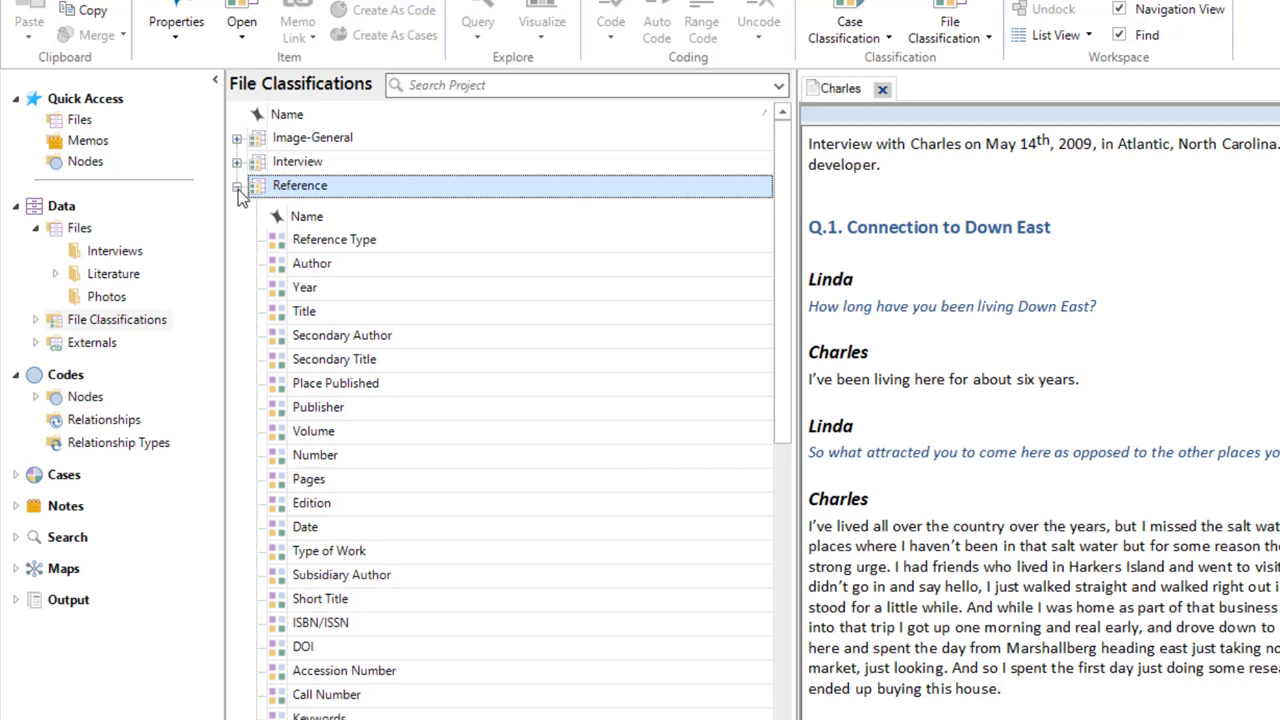
left_click(104, 343)
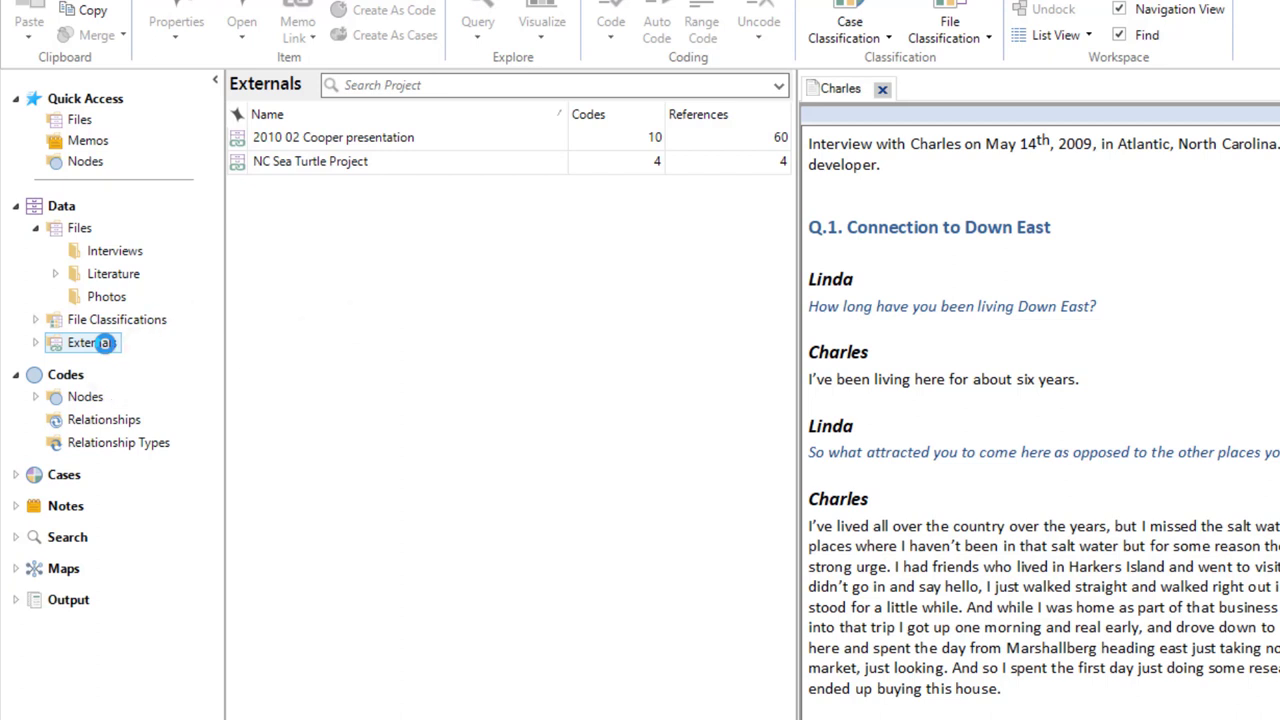
Expand Nodes under Codes and list the project's ten nodes.
left_click(36, 397)
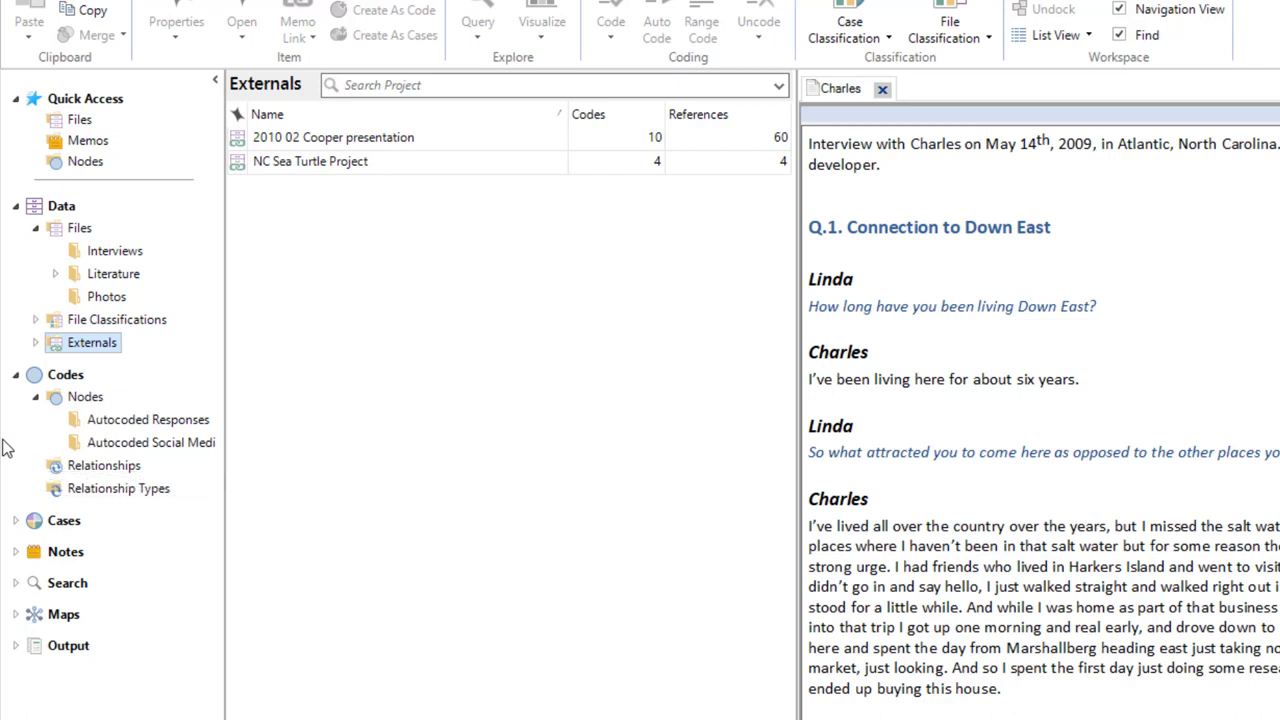
left_click(74, 399)
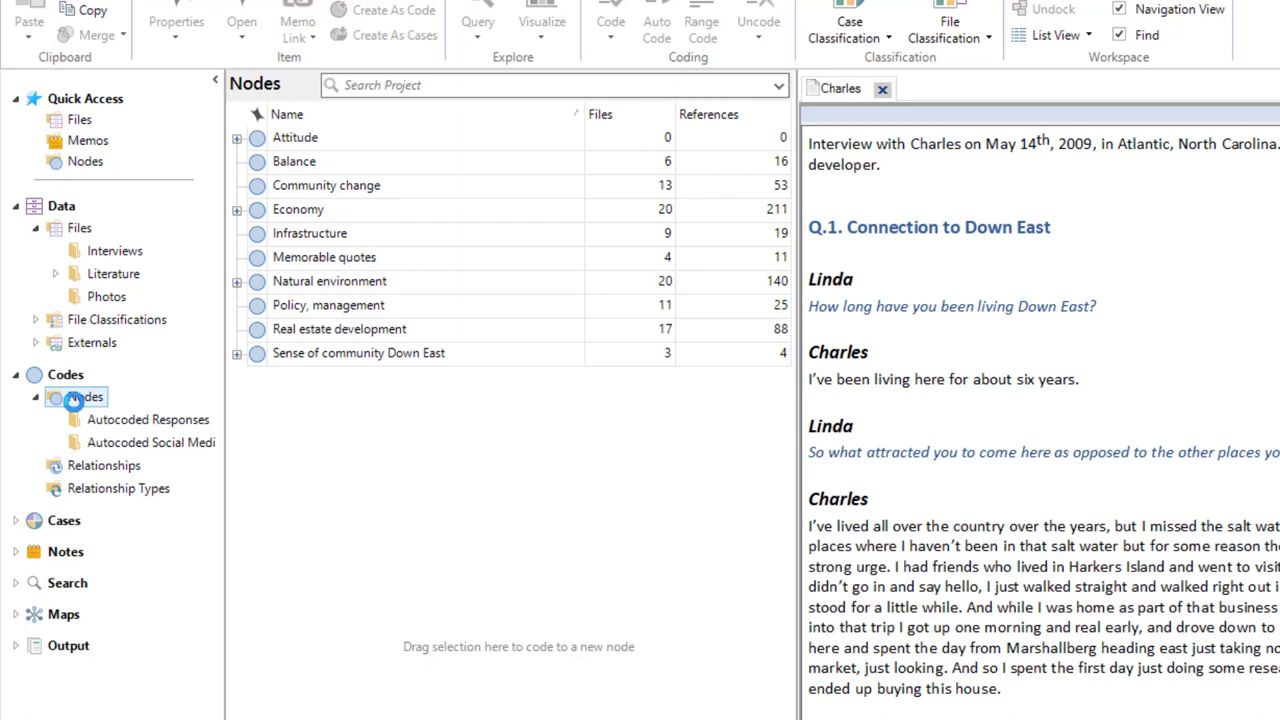
Open the Balance node to show its 16 references across 6 files.
left_click(294, 163)
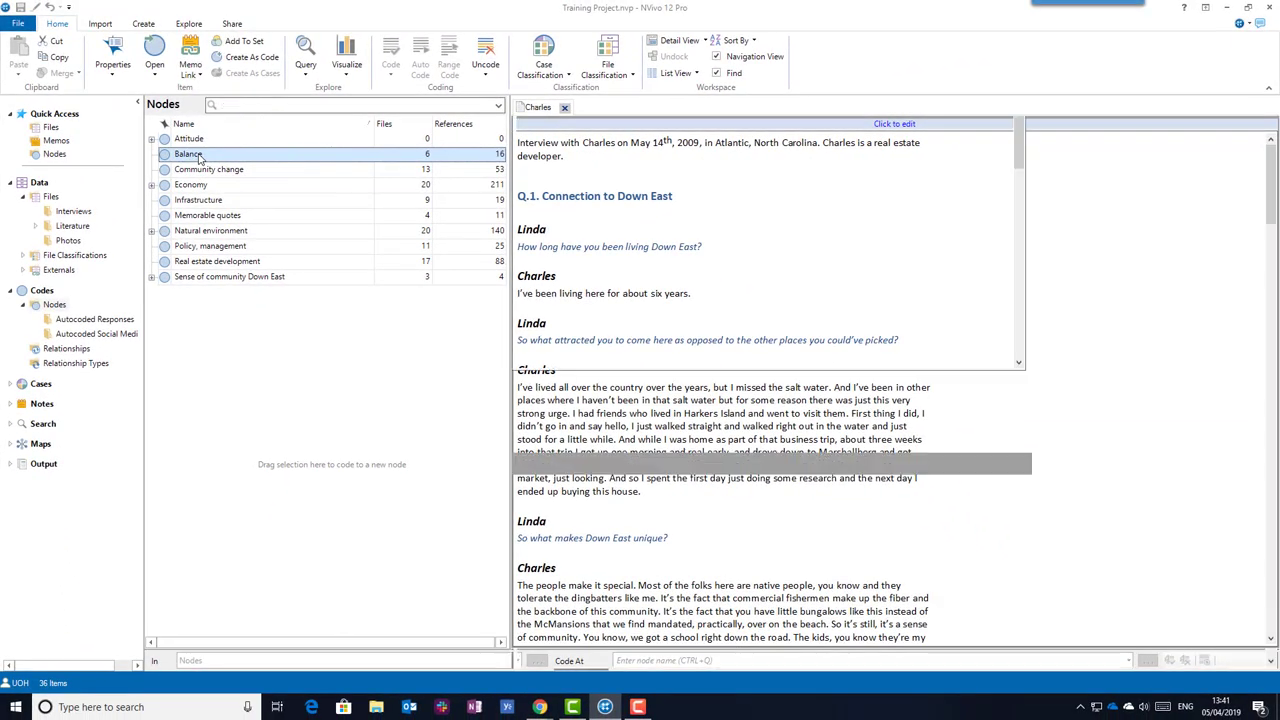
double_click(199, 158)
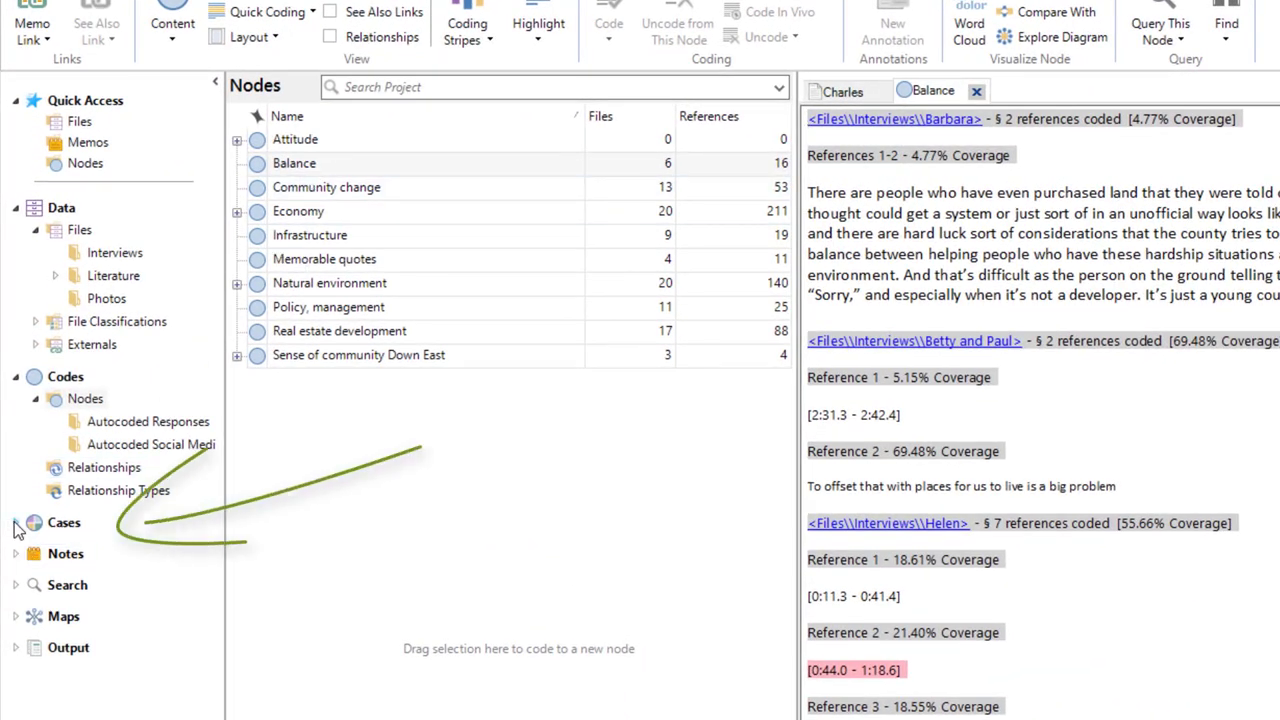
Expand Cases and Case Classifications, then show the 18 cases under Person.
left_click(16, 522)
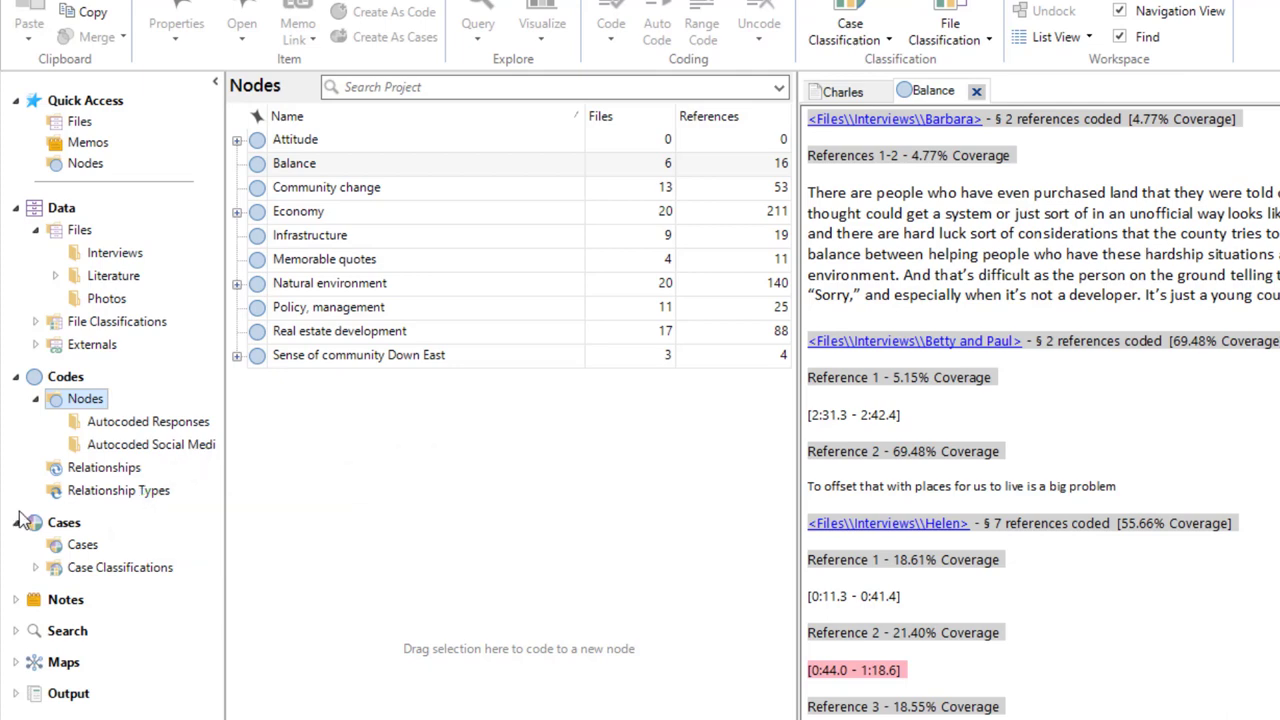
left_click(62, 544)
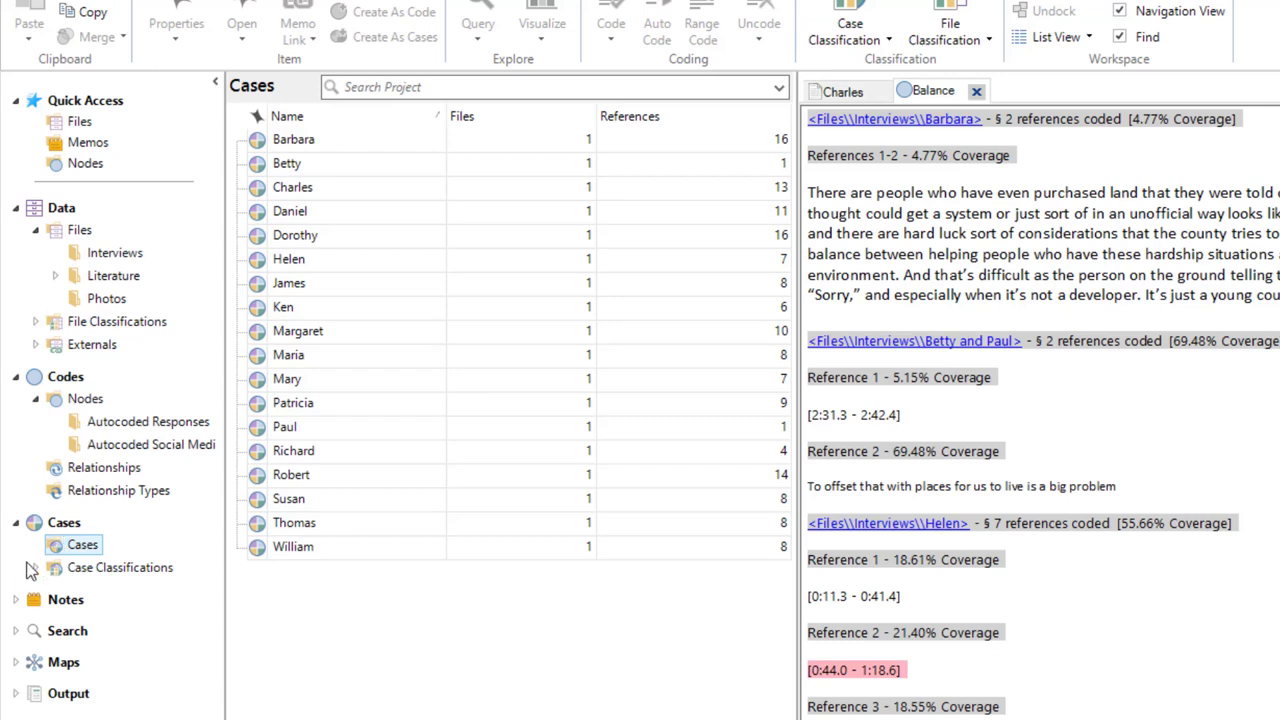
left_click(36, 568)
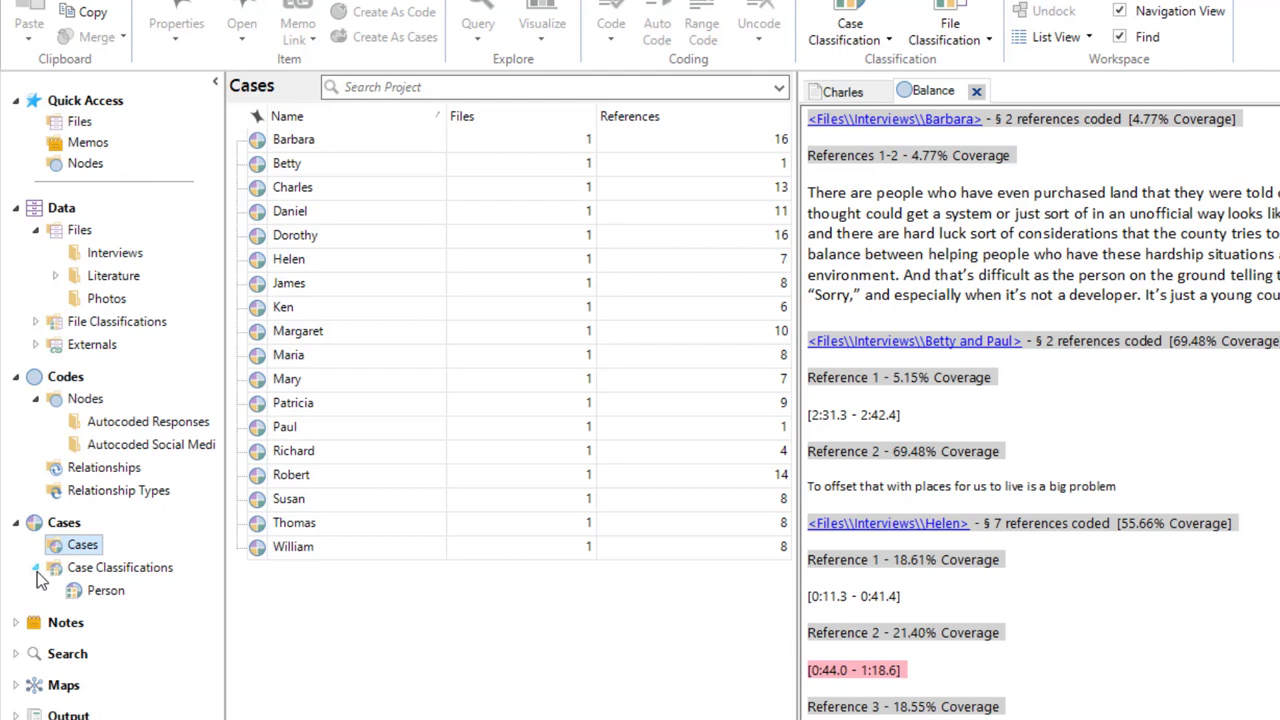
left_click(105, 590)
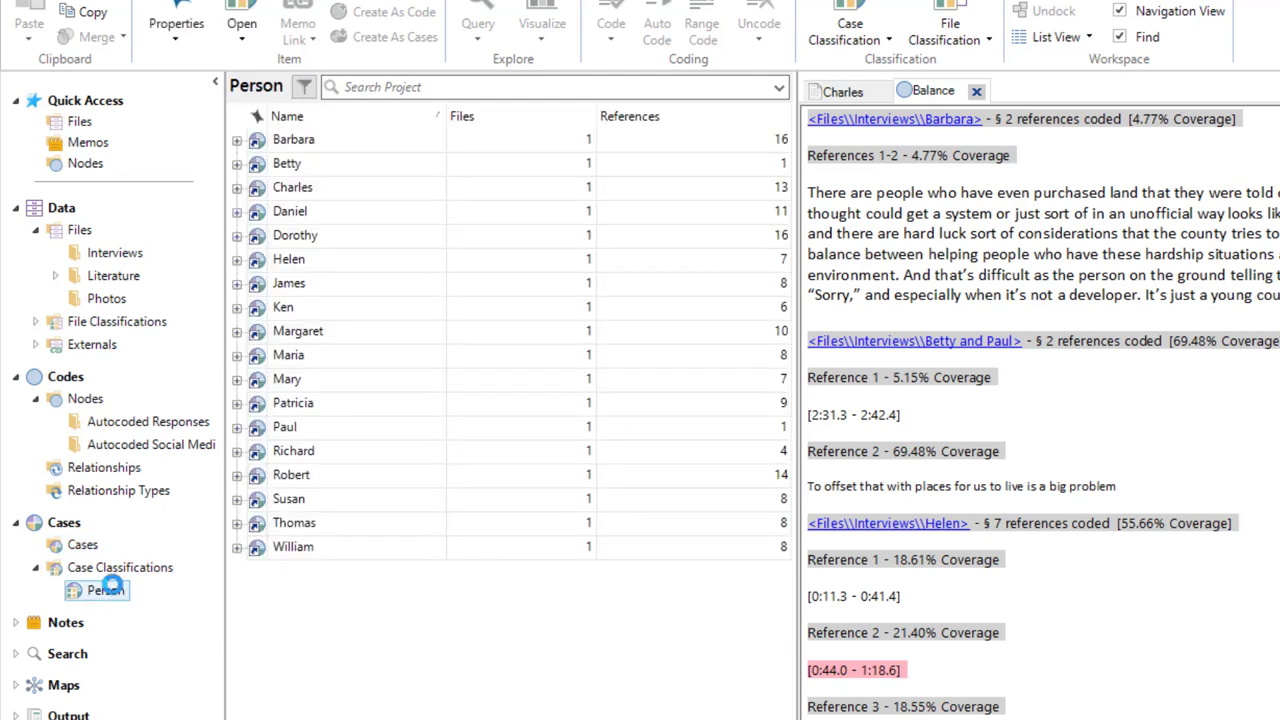
Show Ken's attribute values (Cedar Island township, Male) and expand the Notes group.
left_click(237, 308)
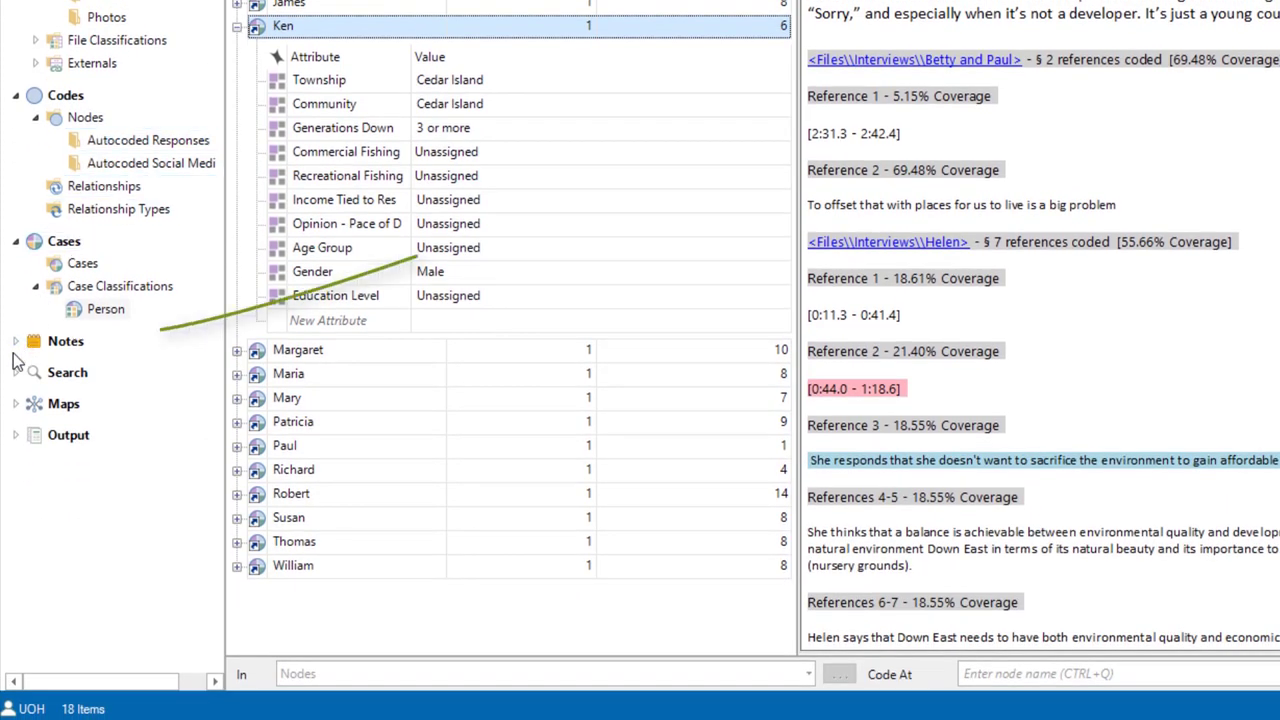
left_click(15, 341)
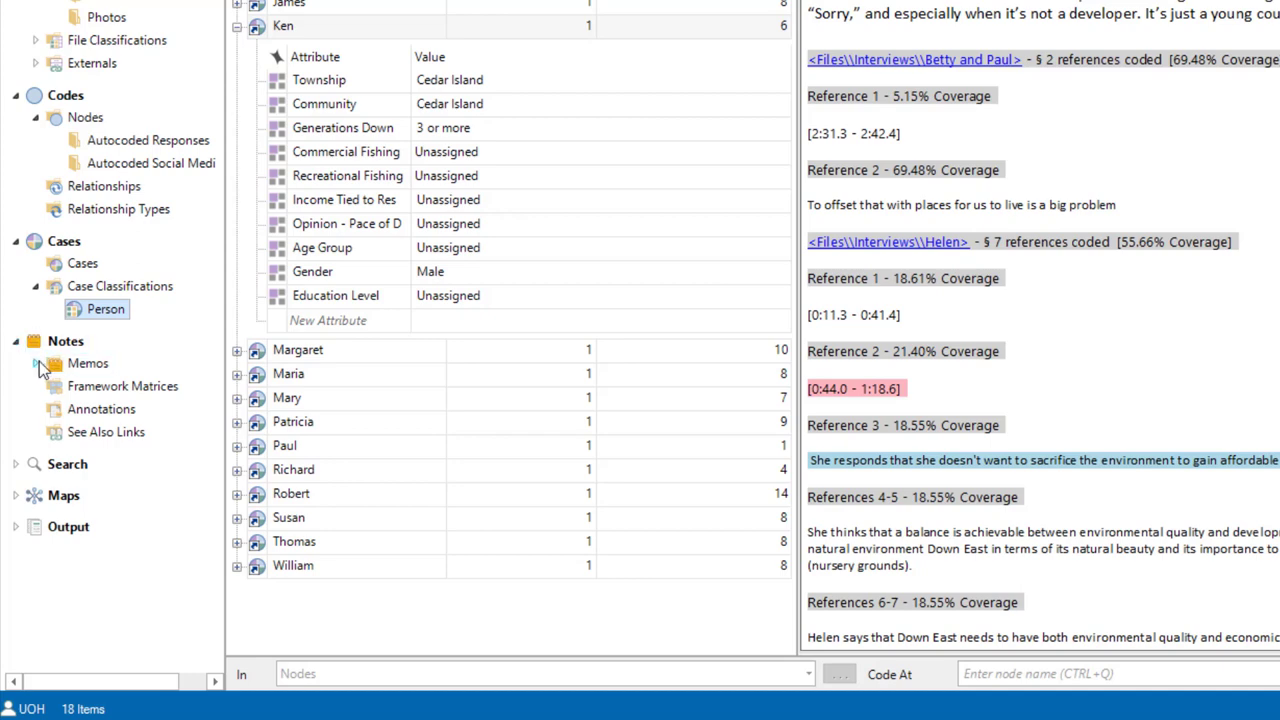
List the five memos in the Memos folder, from _Project protocol memo onward.
left_click(35, 364)
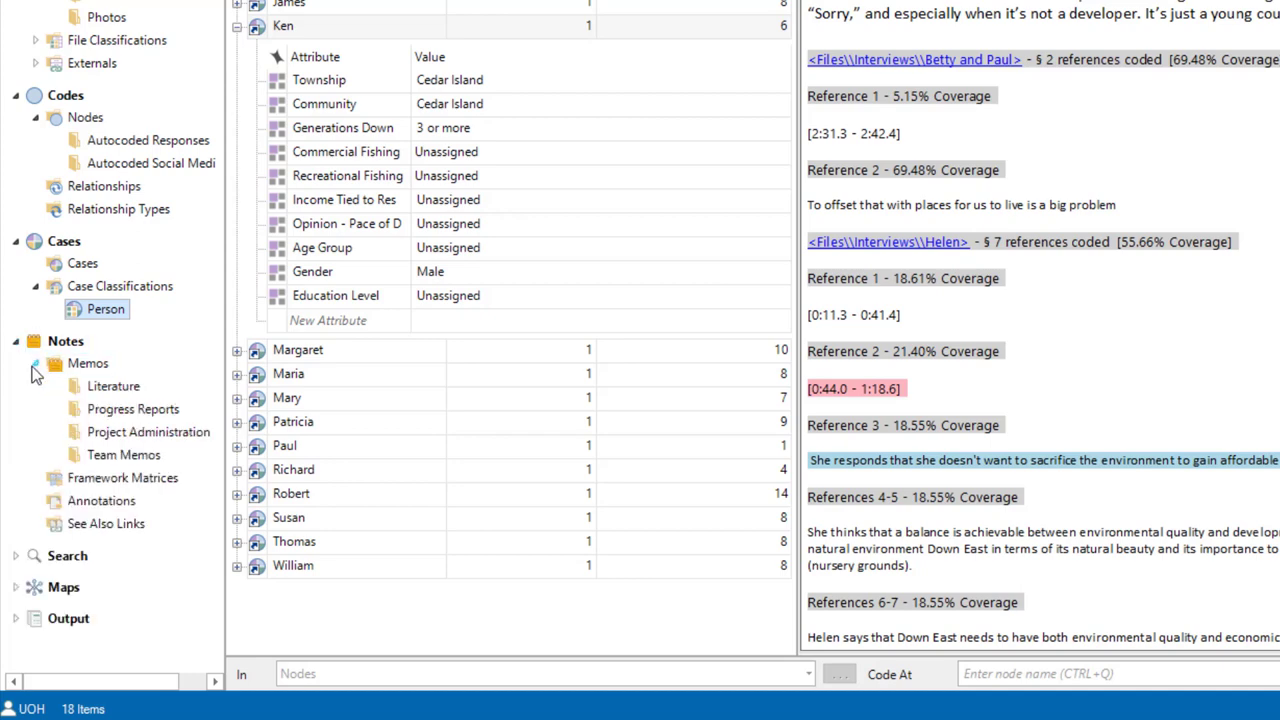
left_click(87, 366)
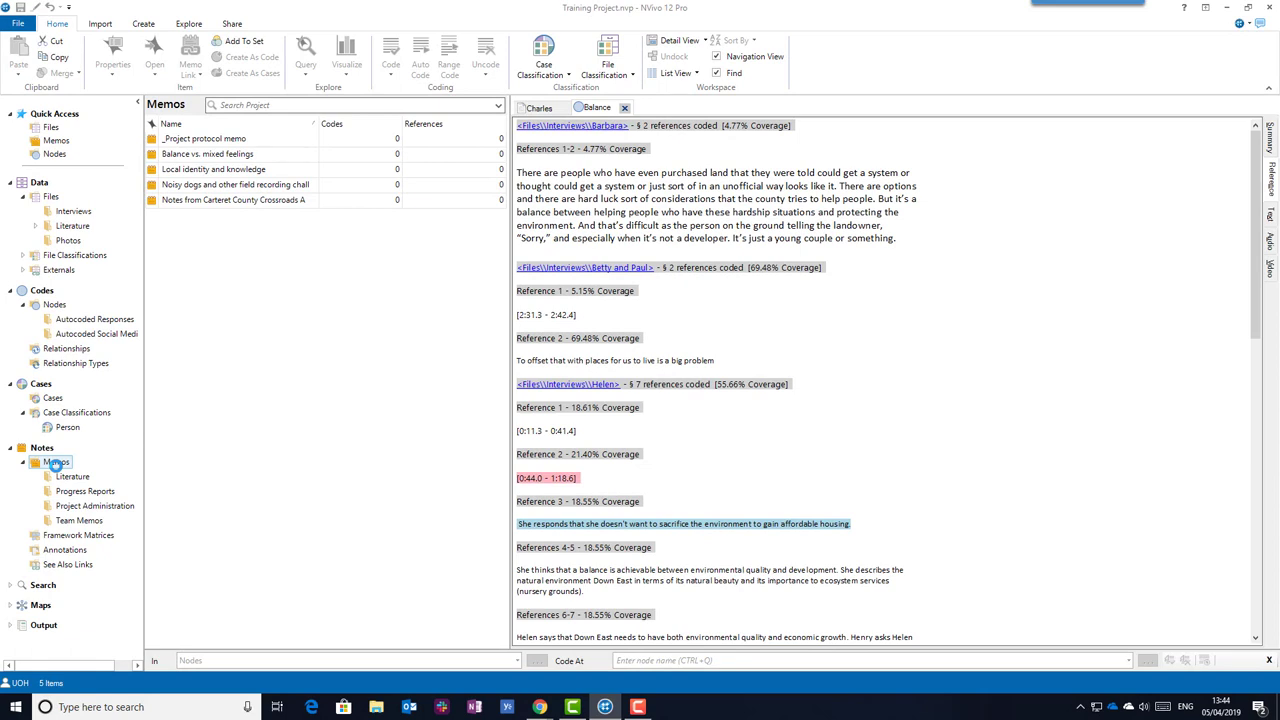
Open Barbara's 2009 Bettie, North Carolina interview from the Interviews folder.
left_click(72, 211)
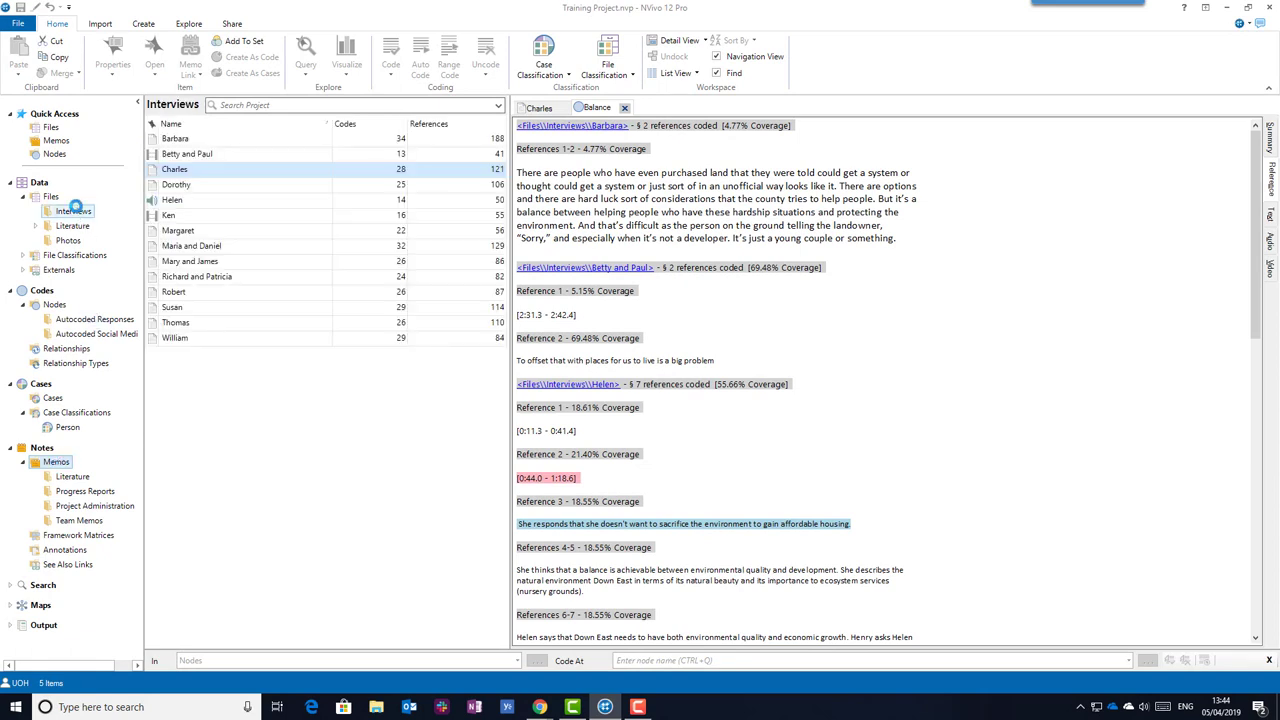
double_click(190, 139)
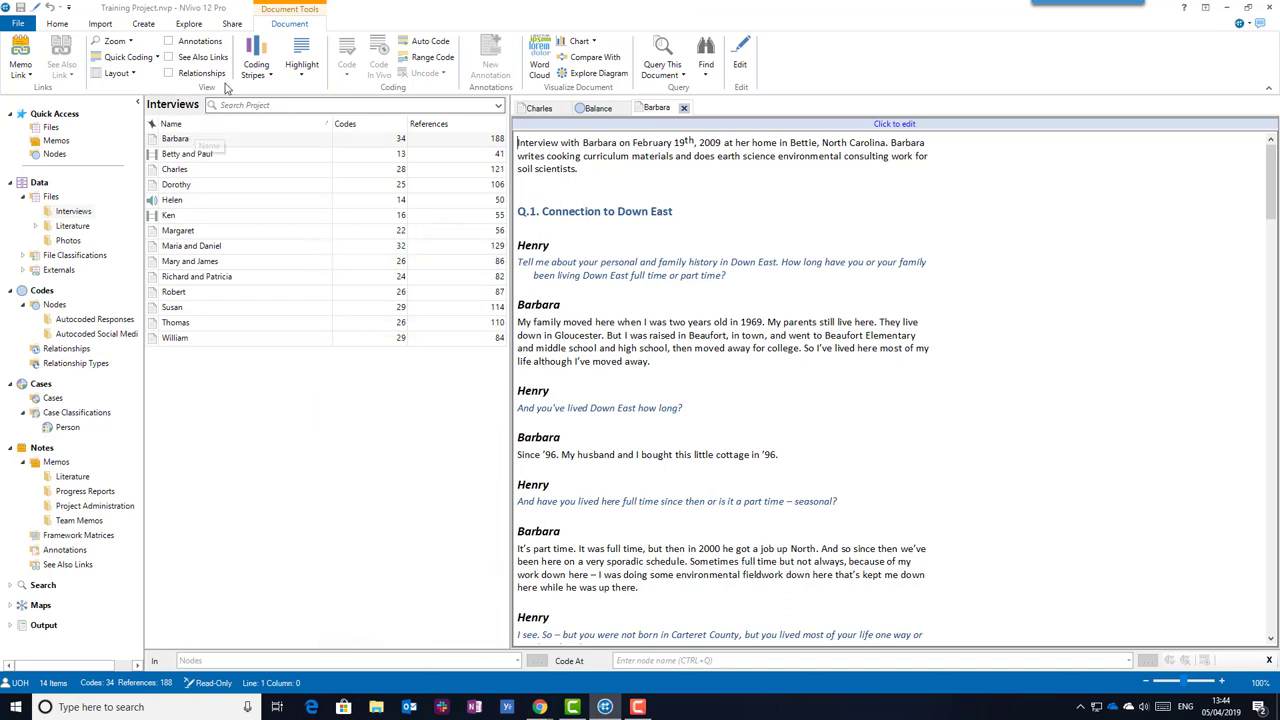
Show All Coding stripes beside Barbara's transcript and widen the stripes pane.
left_click(258, 63)
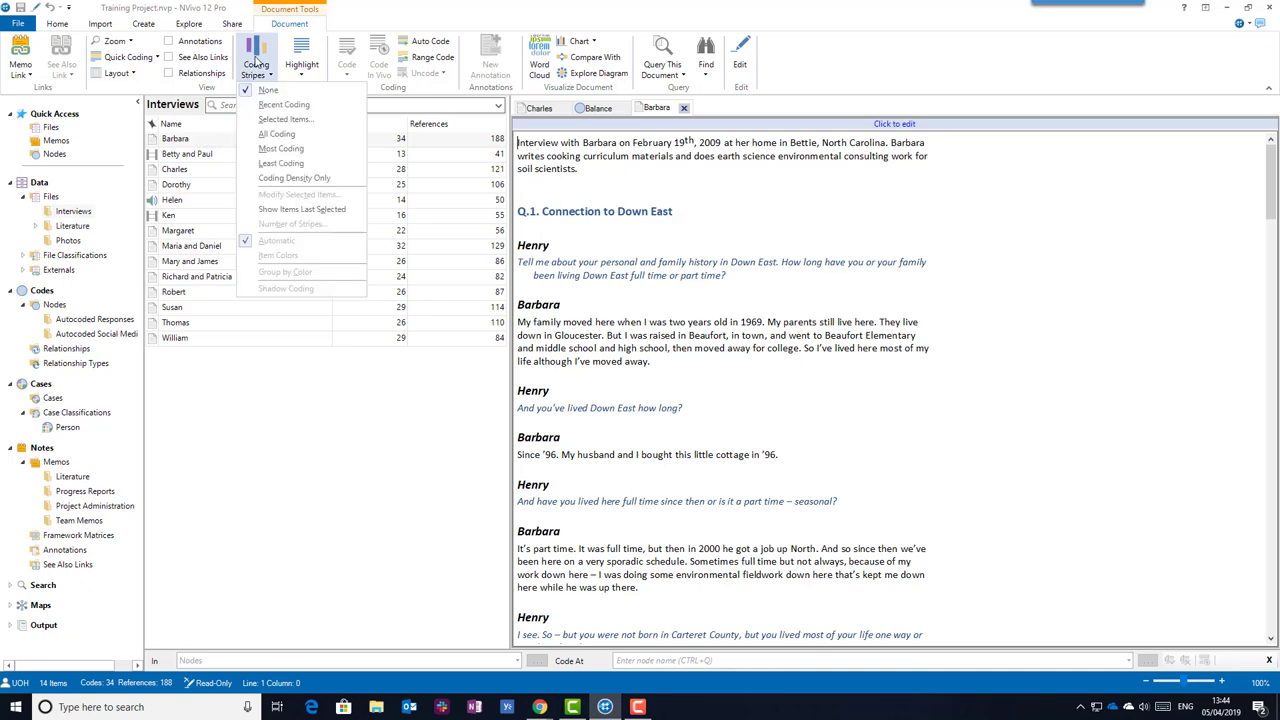
left_click(285, 134)
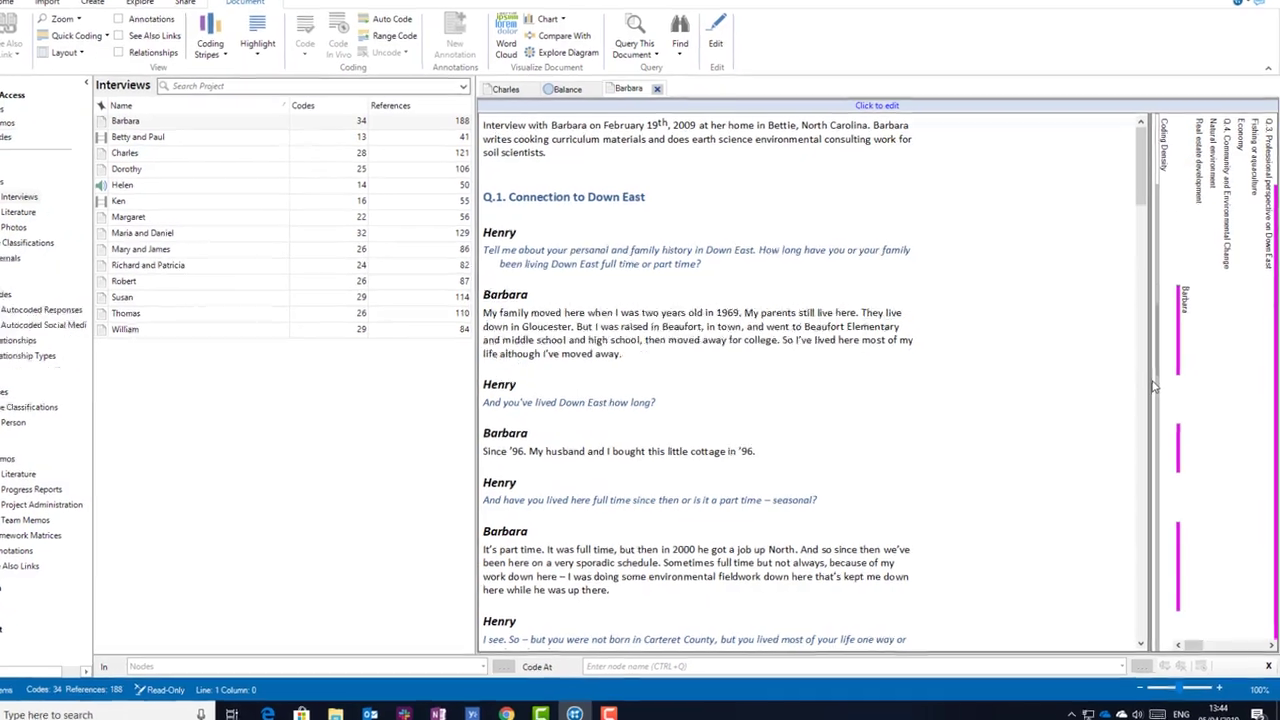
left_click_drag(1147, 380, 936, 398)
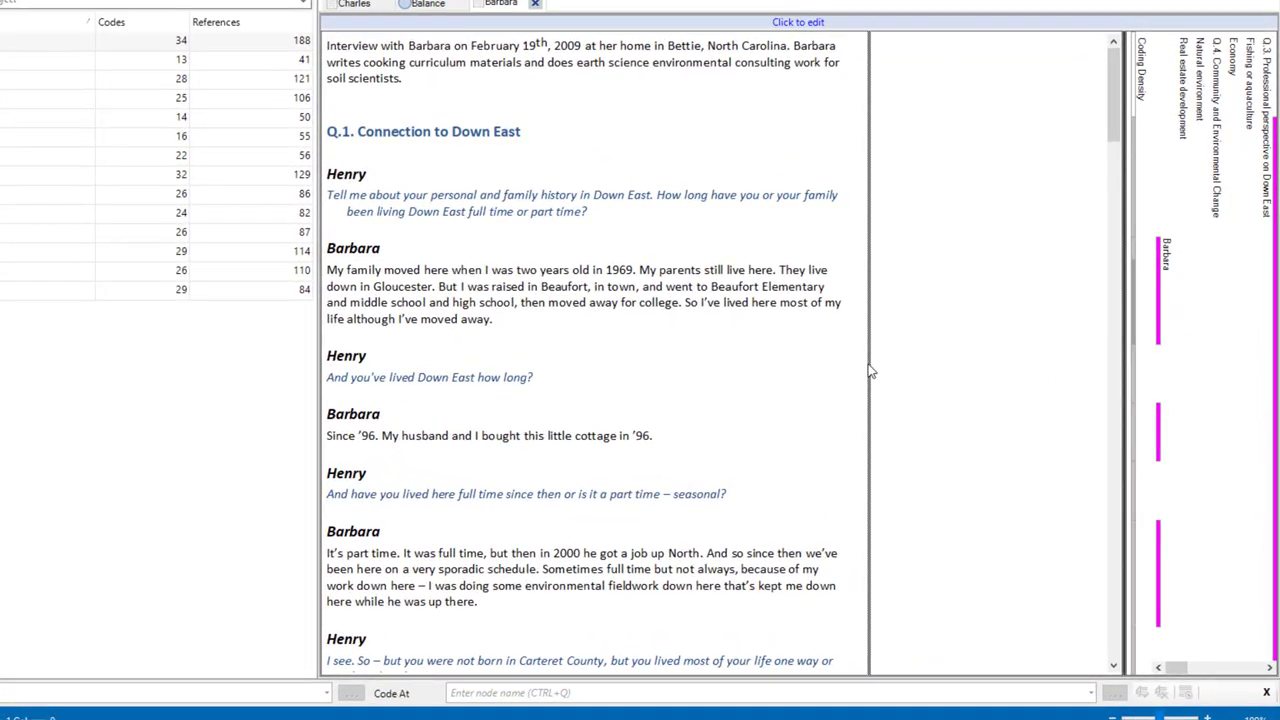
left_click_drag(869, 372, 870, 372)
scroll(613, 348, "down", 15)
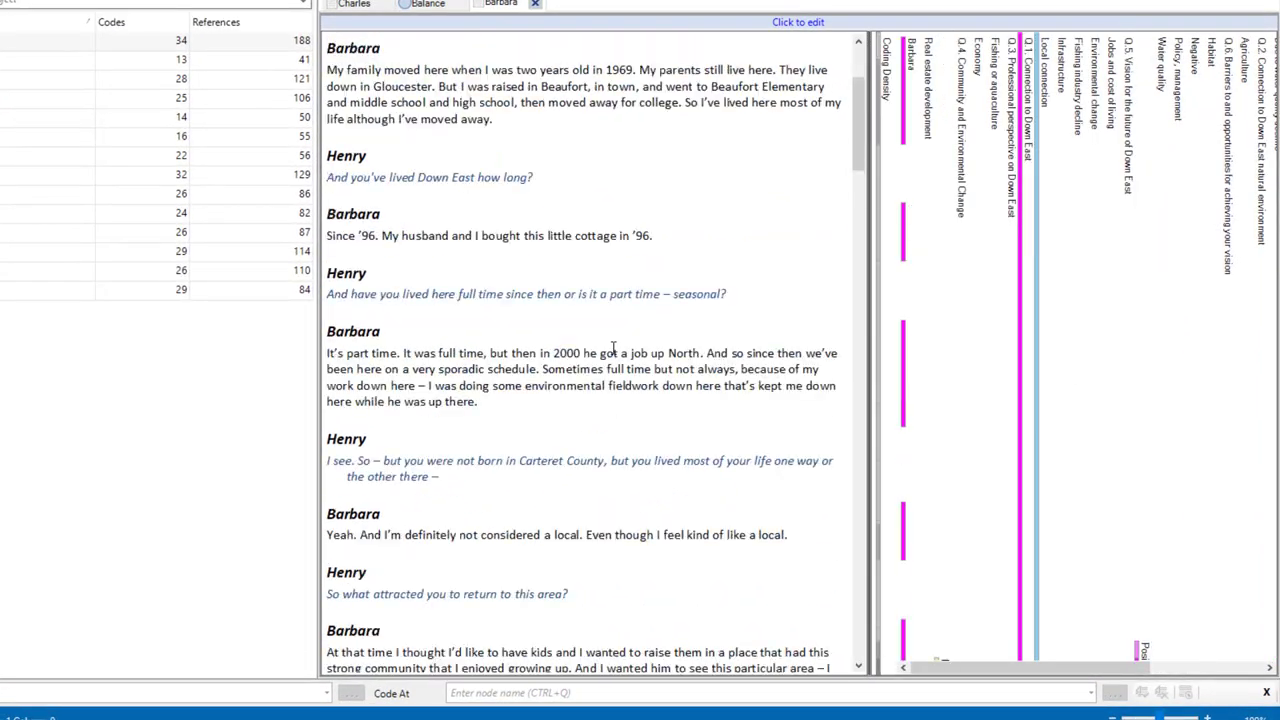
scroll(613, 348, "down", 5)
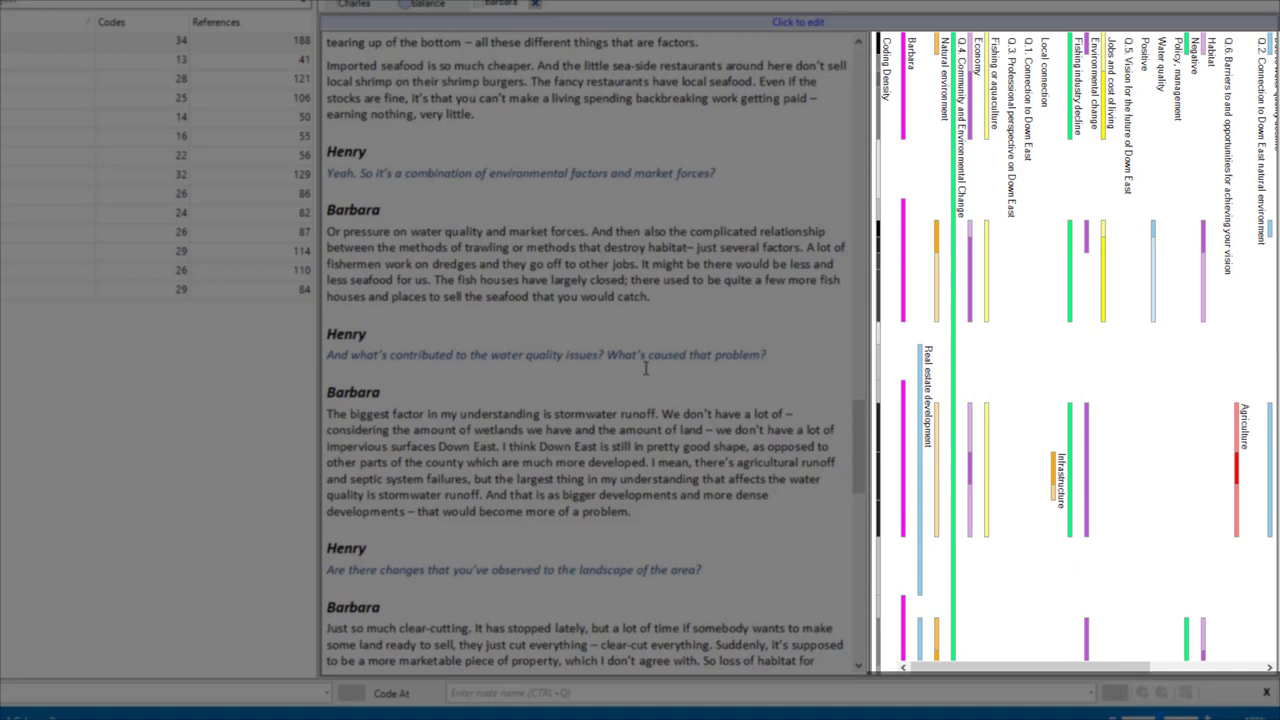
left_click_drag(1090, 676, 1008, 672)
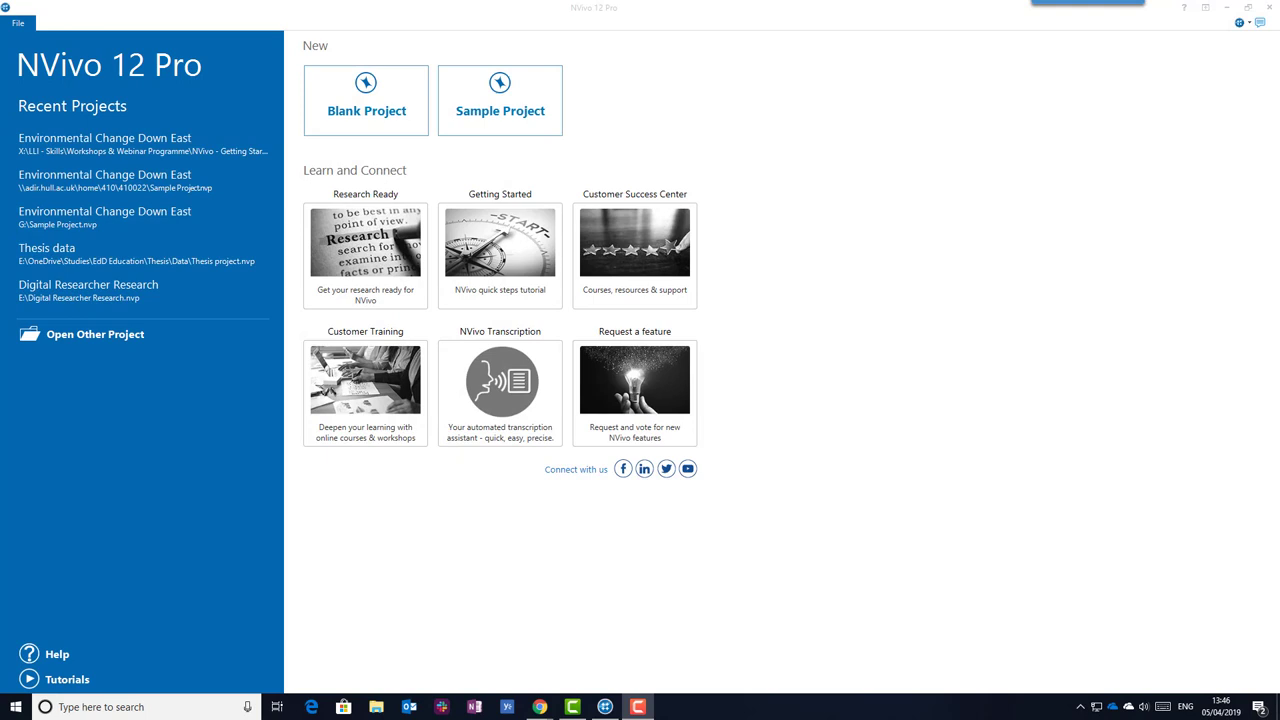
Create a blank project titled 'Sample Project for training'.
left_click(416, 111)
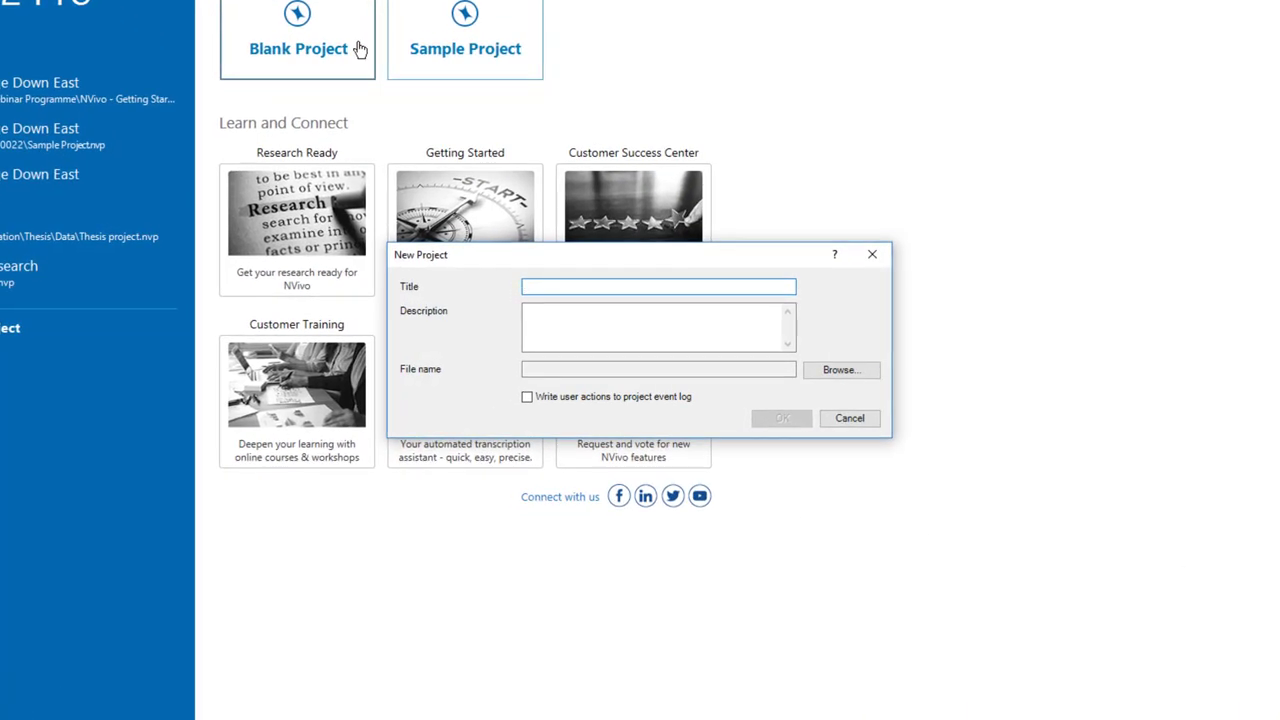
type("Sample Project for training")
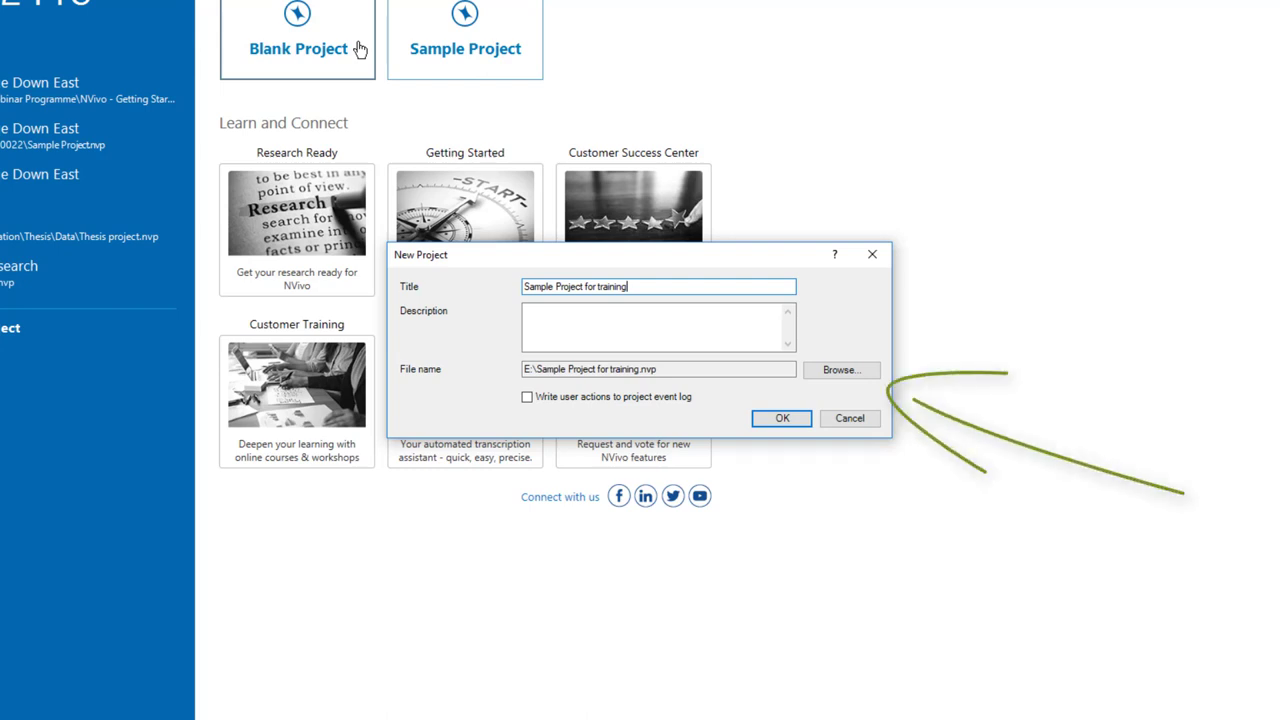
left_click(779, 418)
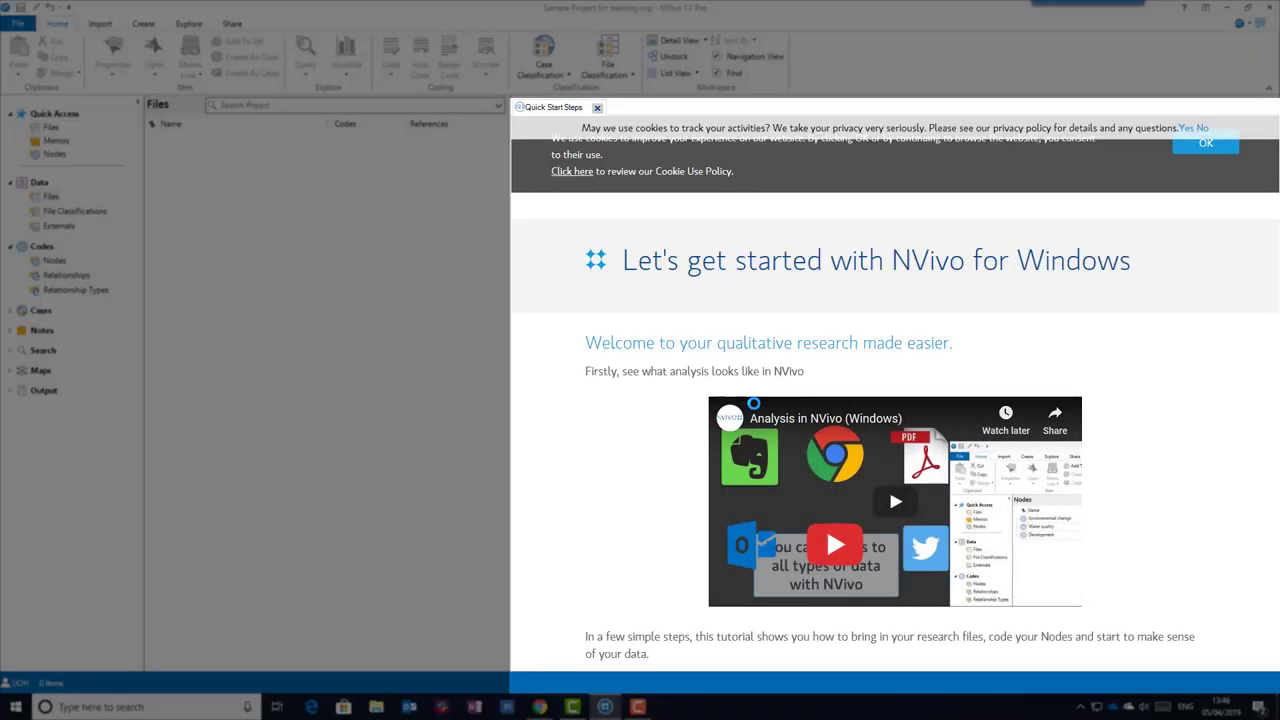
Scroll through the new project's Quick Start Steps page.
scroll(684, 437, "down", 1)
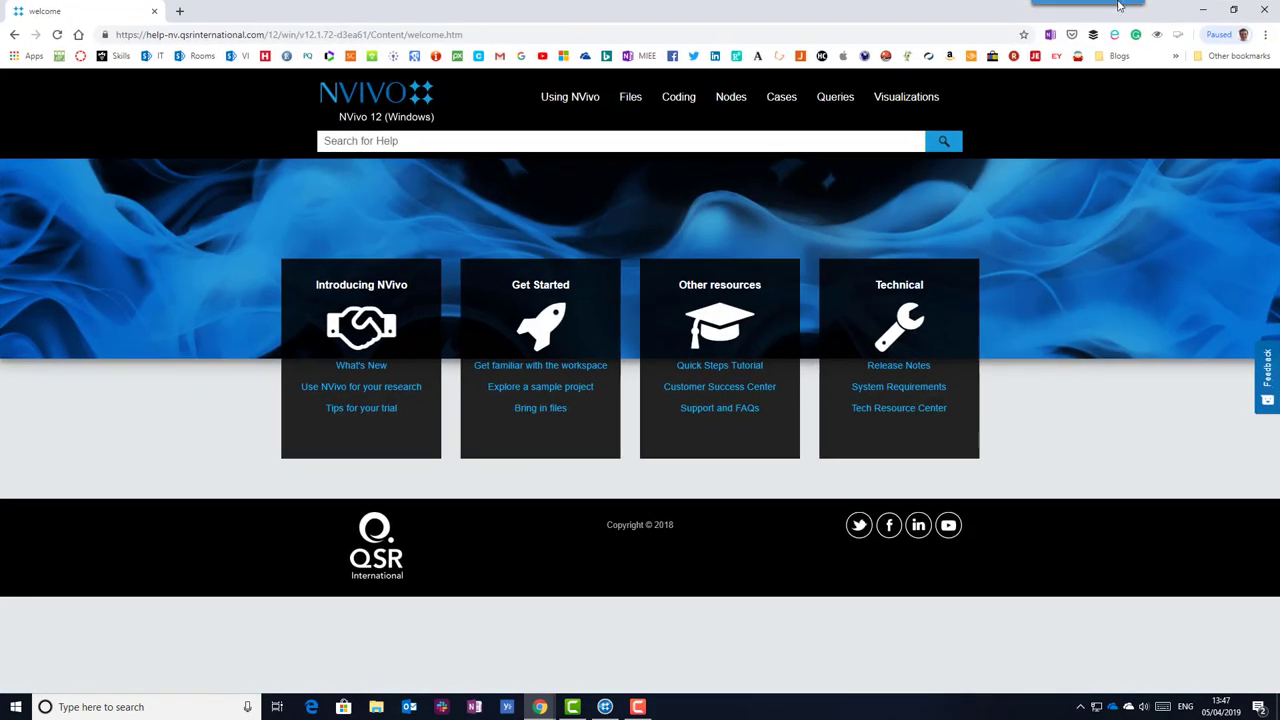
Close the Chrome help window to return to Sample Project for training.
left_click(1264, 9)
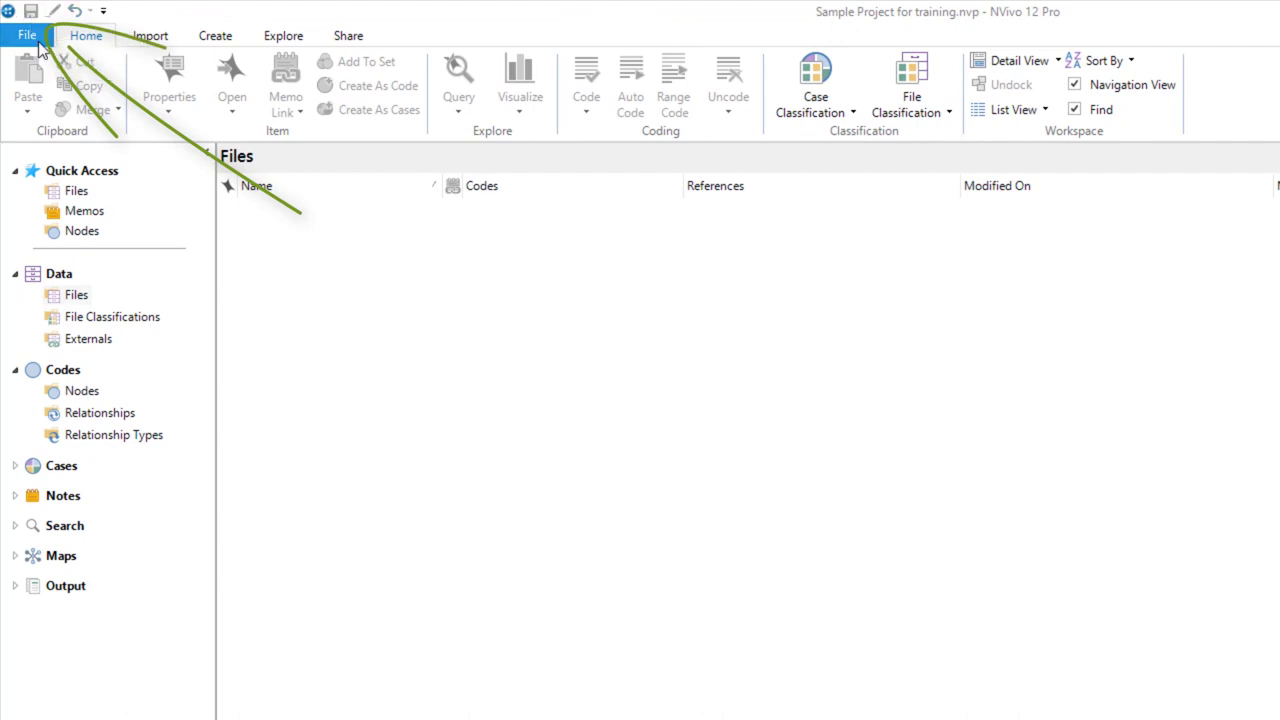
left_click(36, 40)
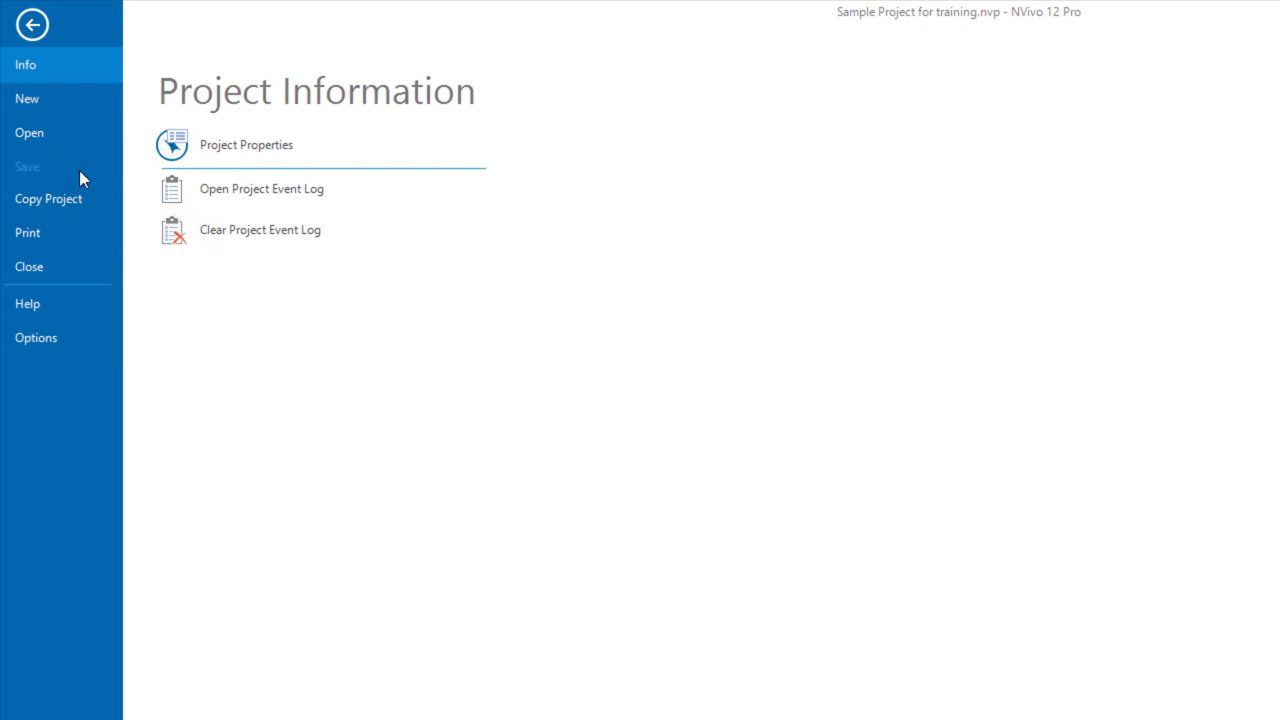
left_click(31, 34)
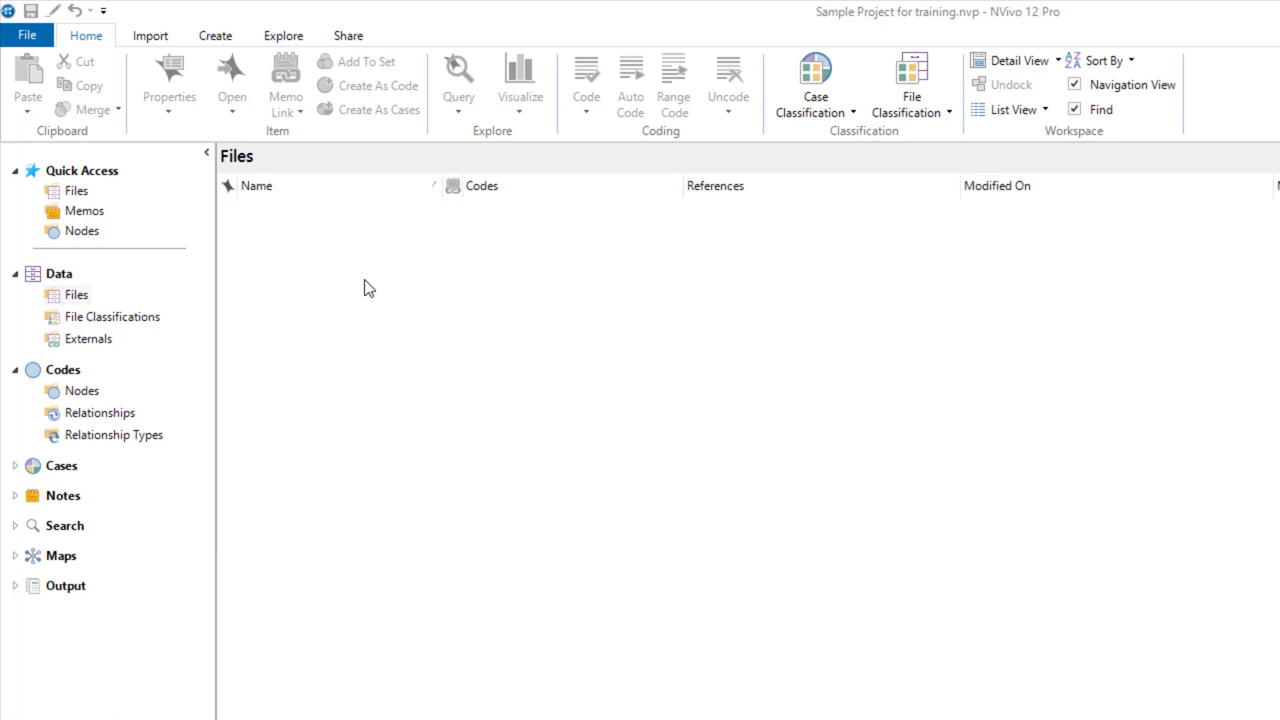
left_click(27, 35)
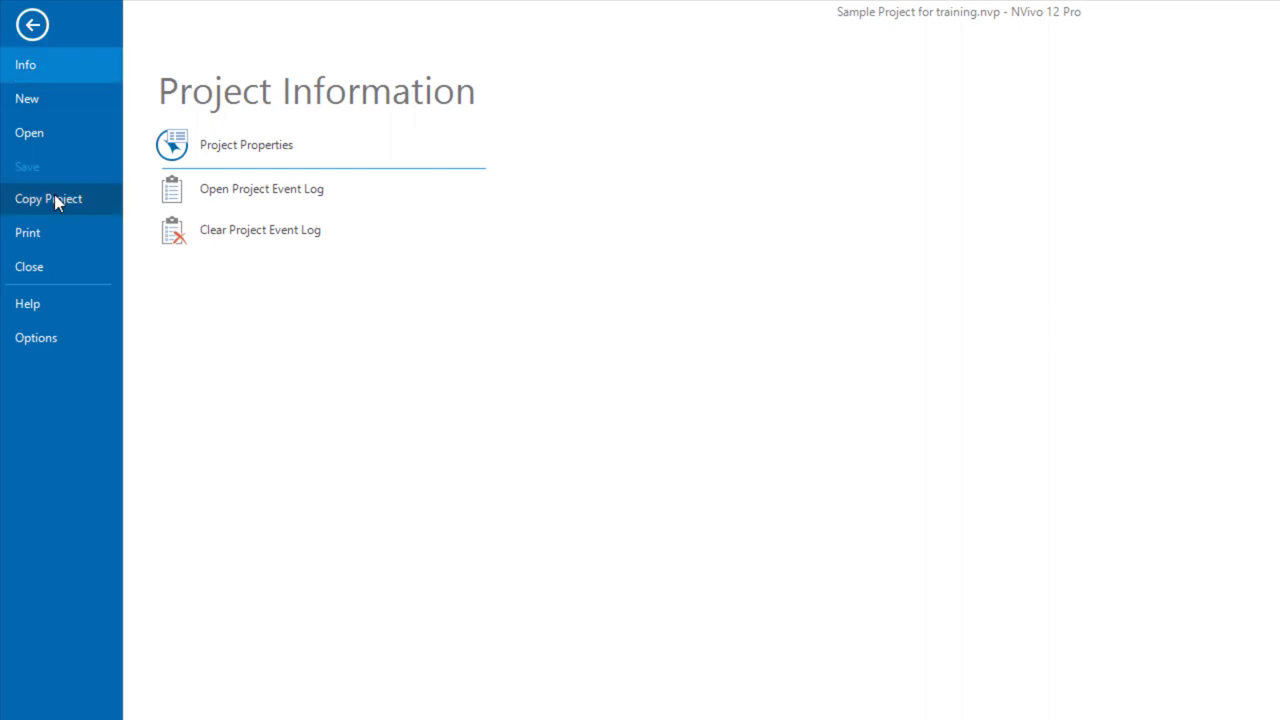
left_click(32, 24)
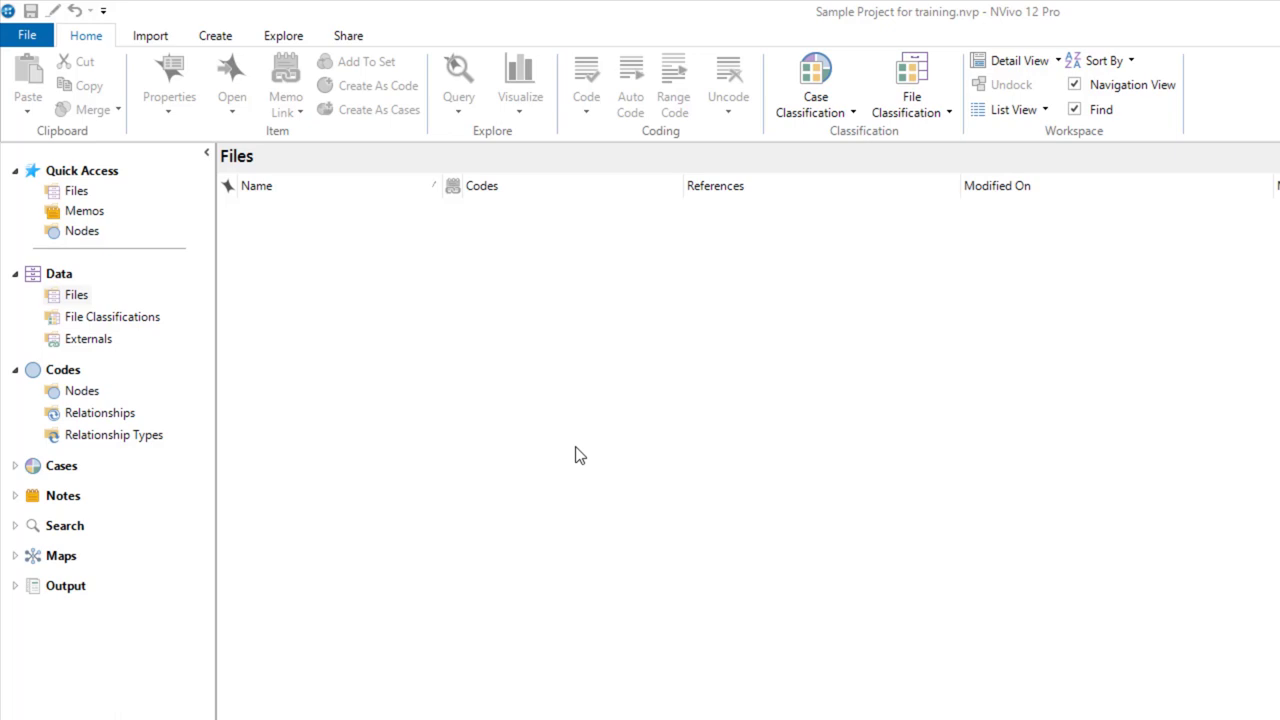
left_click(22, 39)
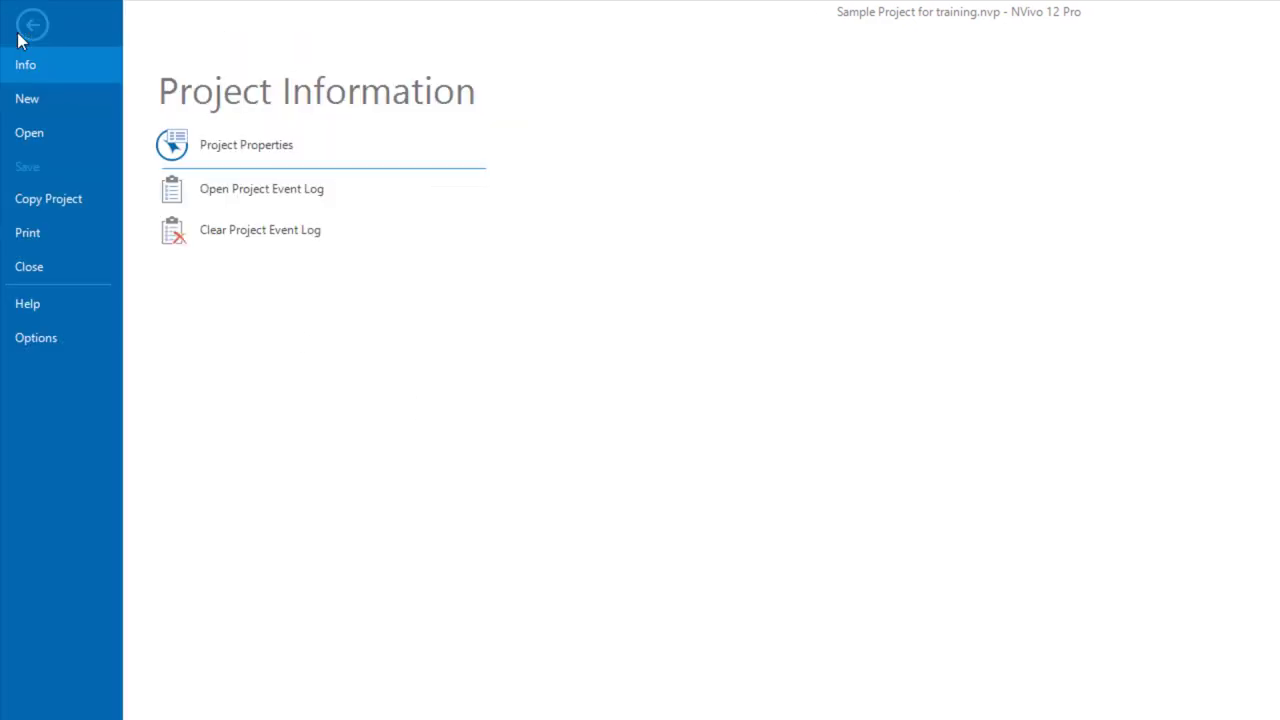
left_click(63, 195)
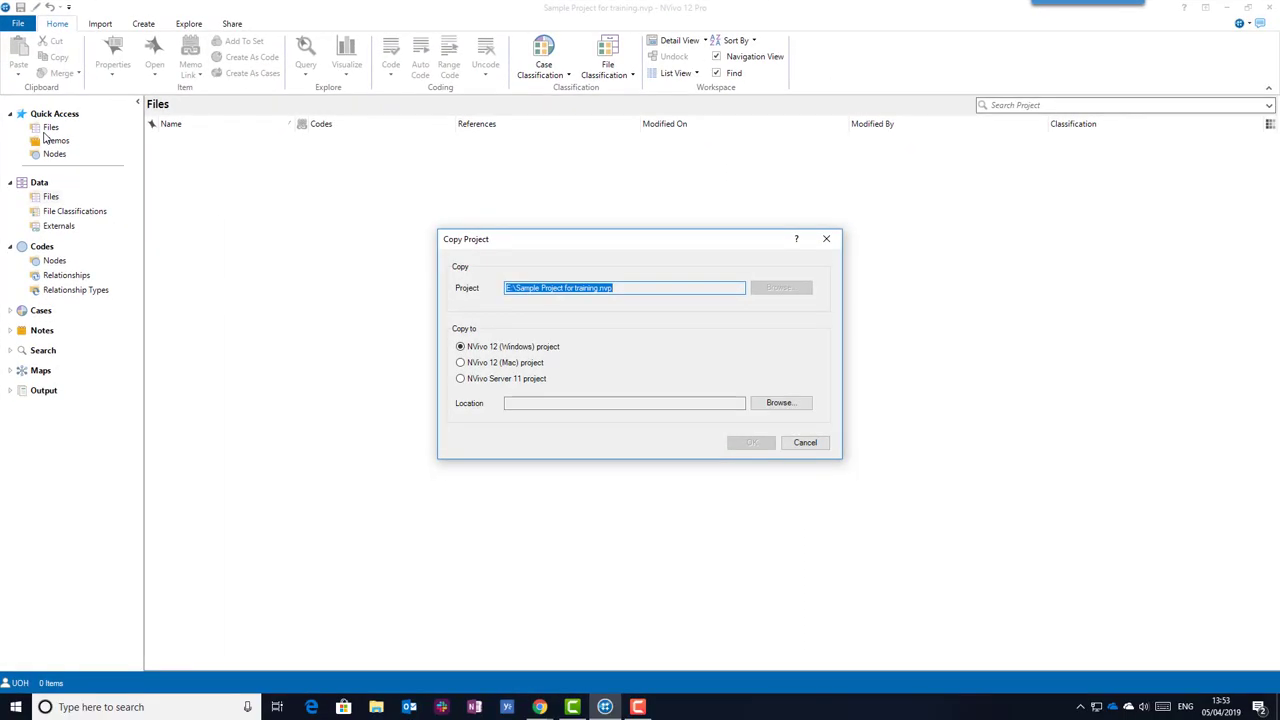
left_click(795, 405)
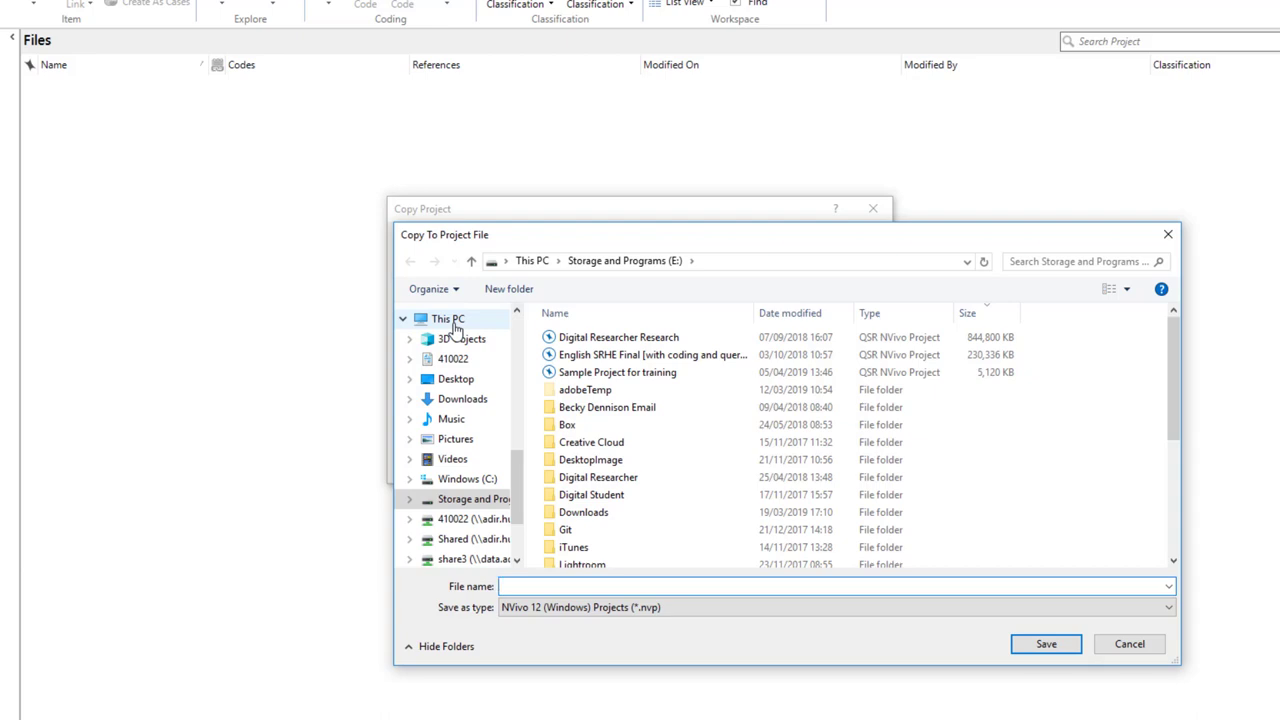
left_click(1132, 647)
left_click(831, 466)
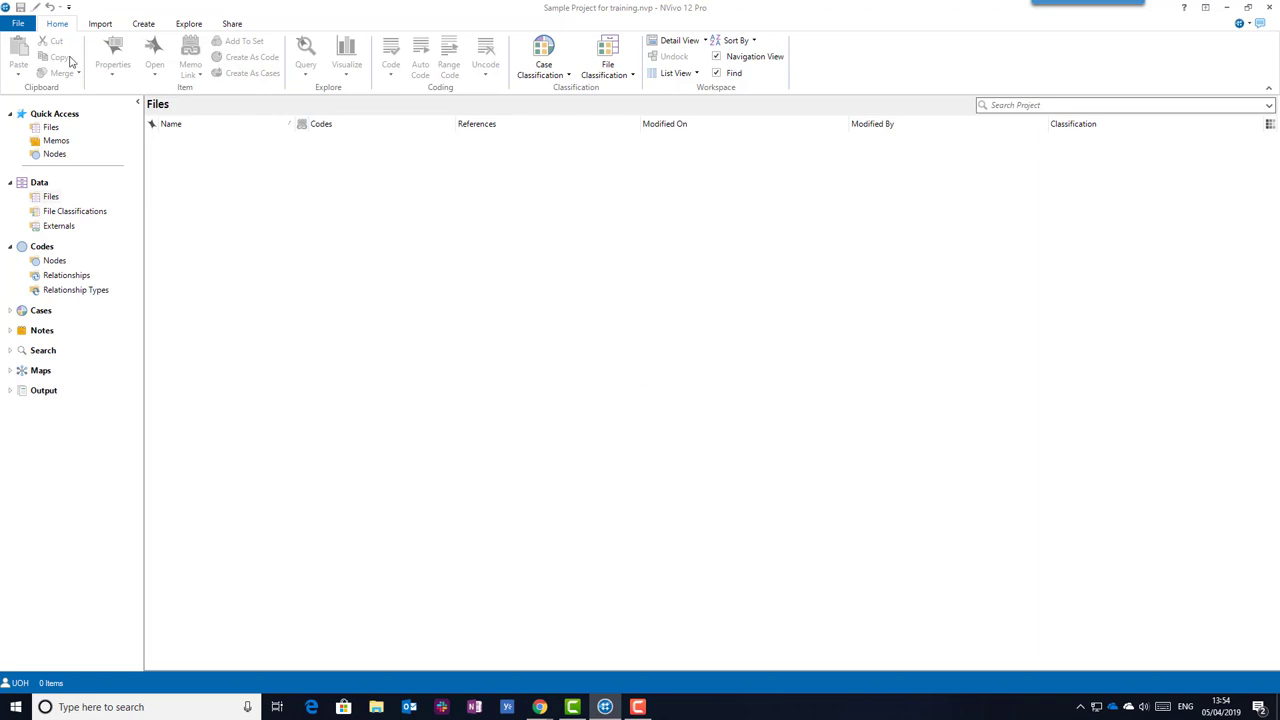
Set project recovery in Application Options to create files every hour.
left_click(22, 24)
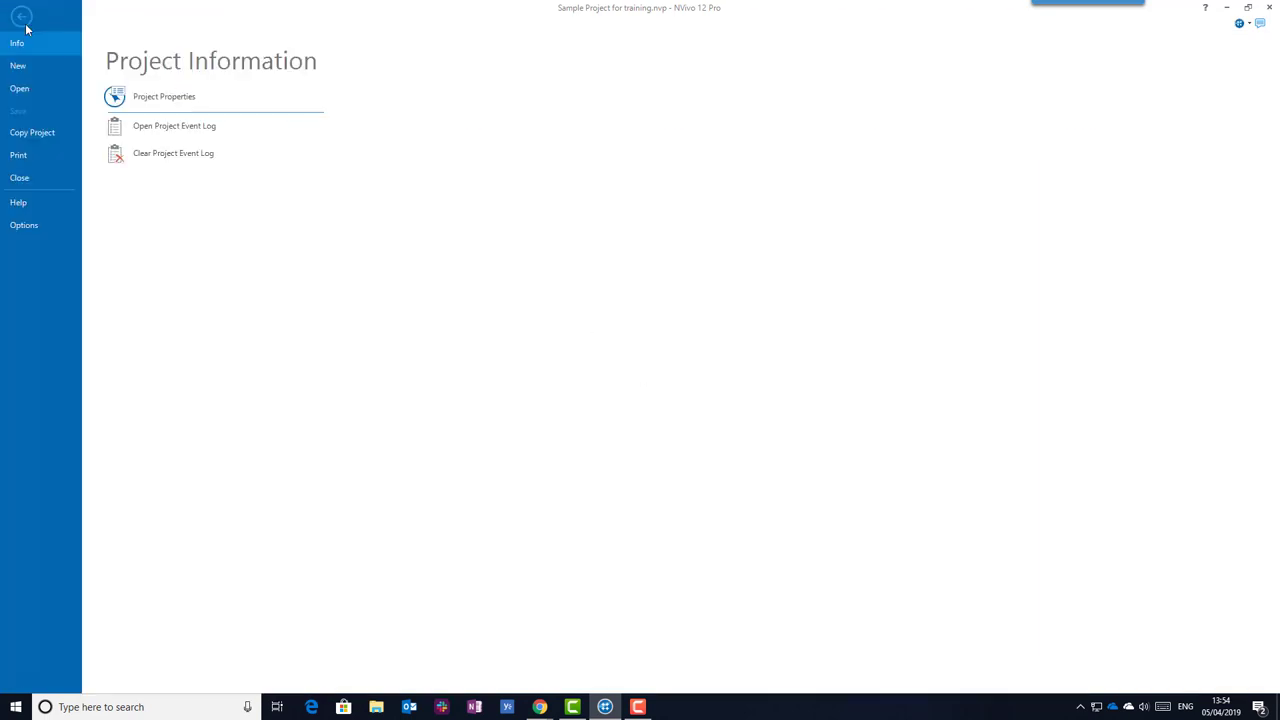
key("Escape")
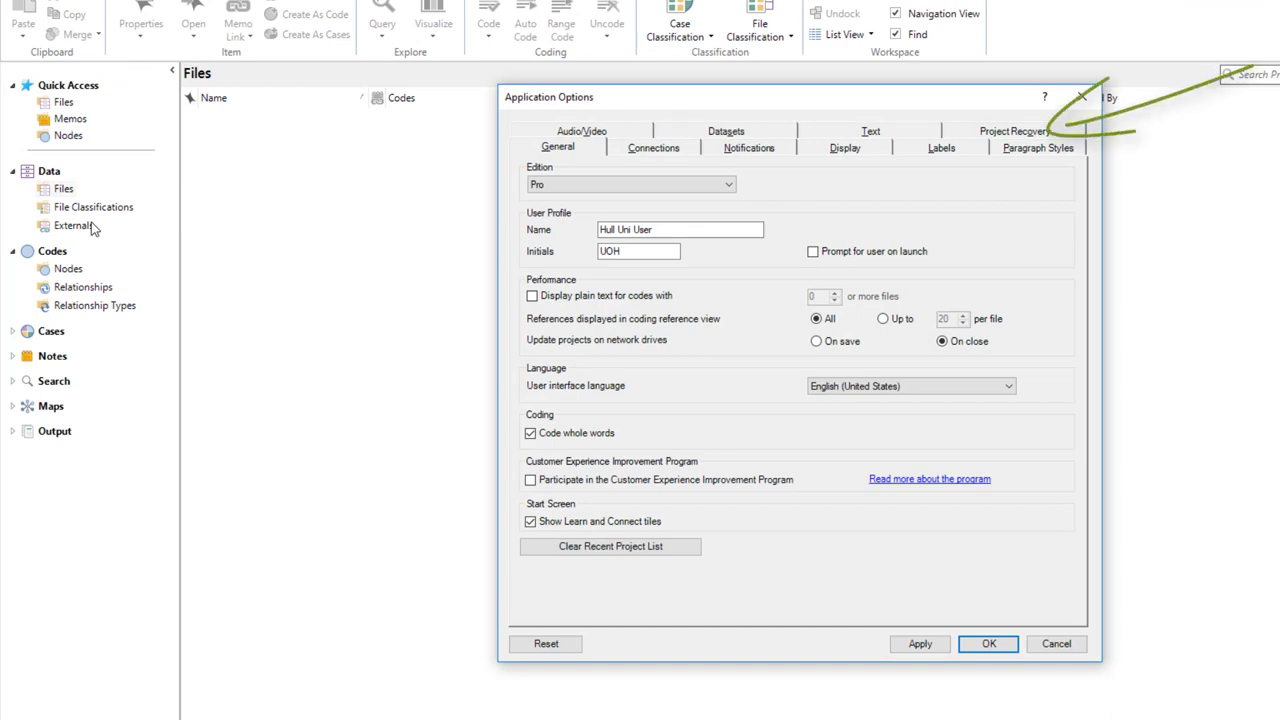
left_click(960, 135)
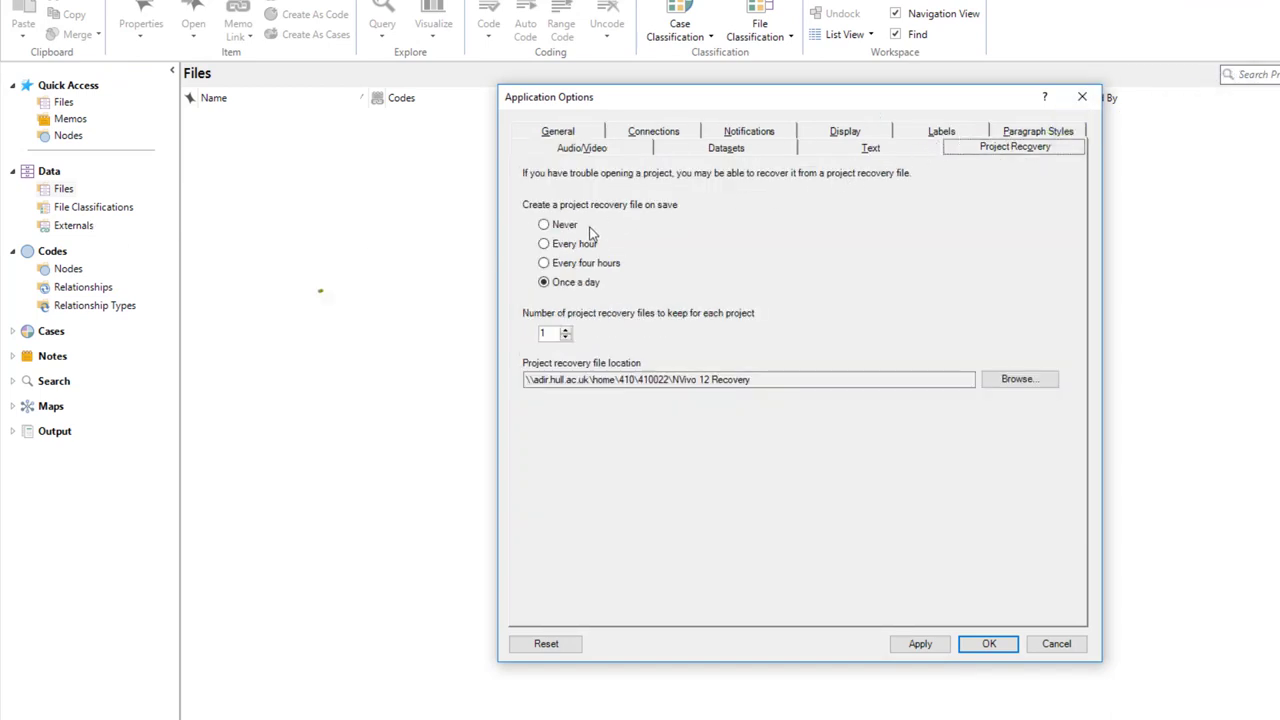
left_click(559, 251)
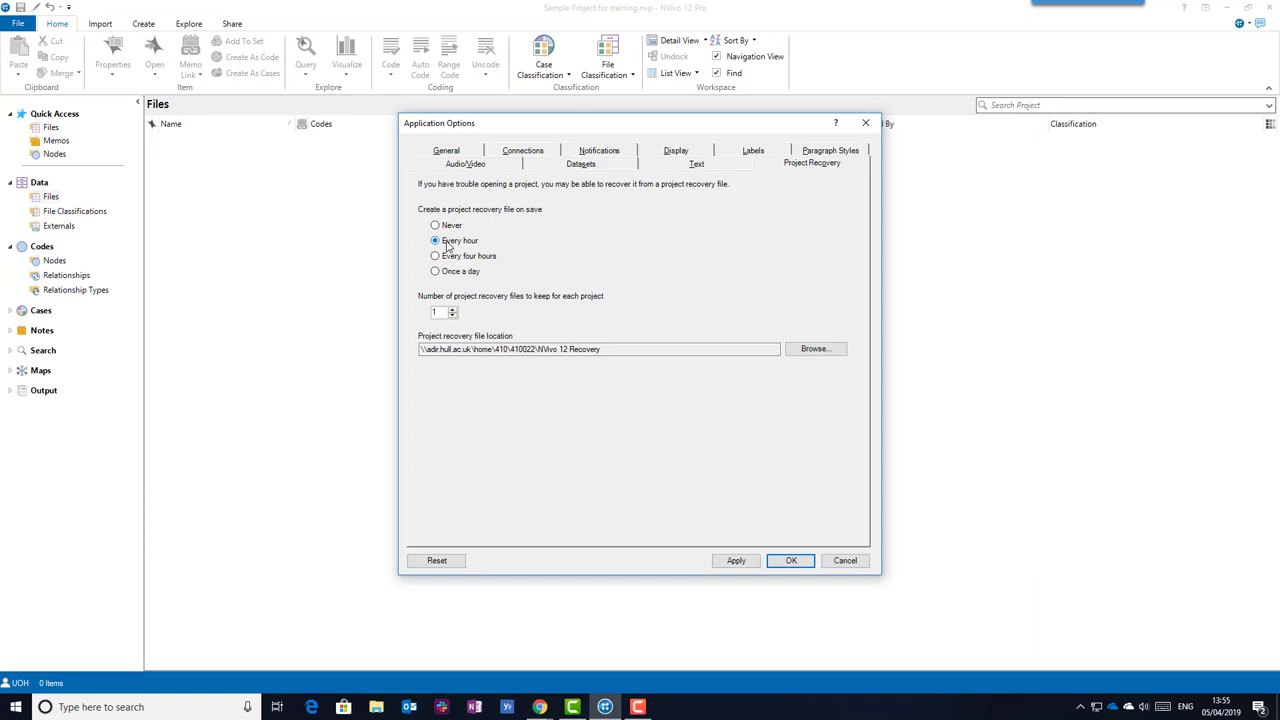
left_click(866, 122)
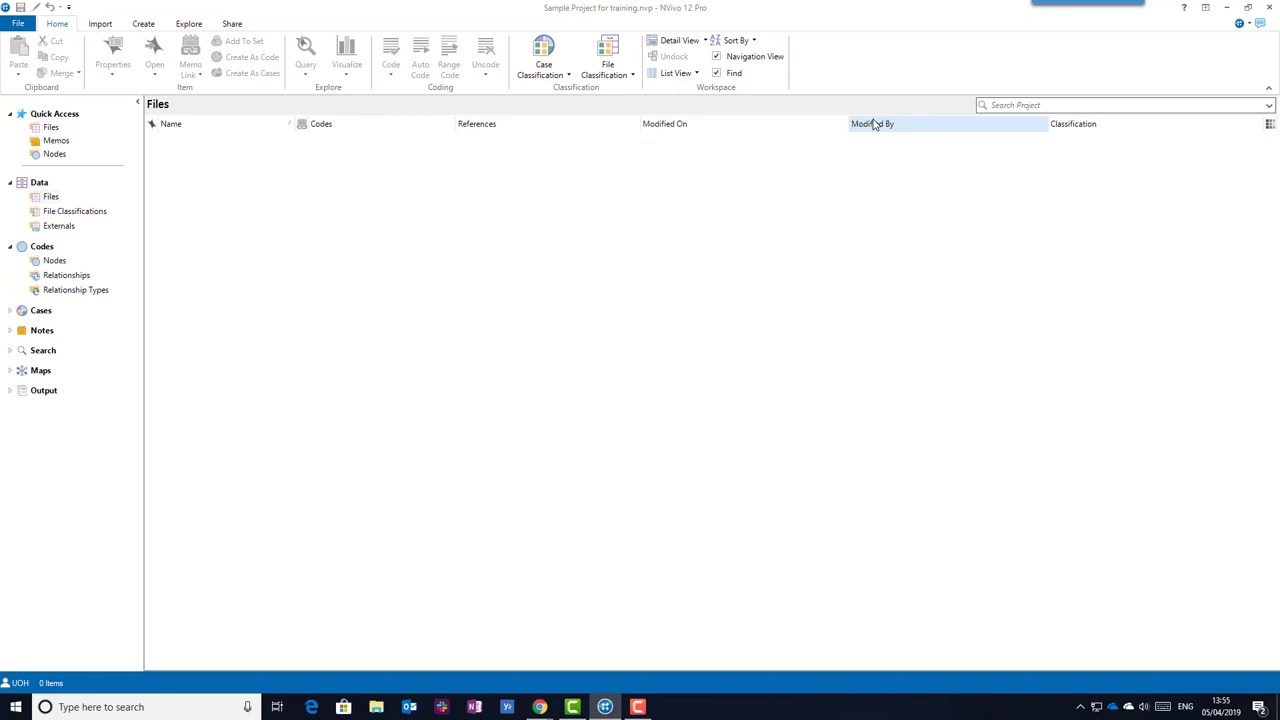